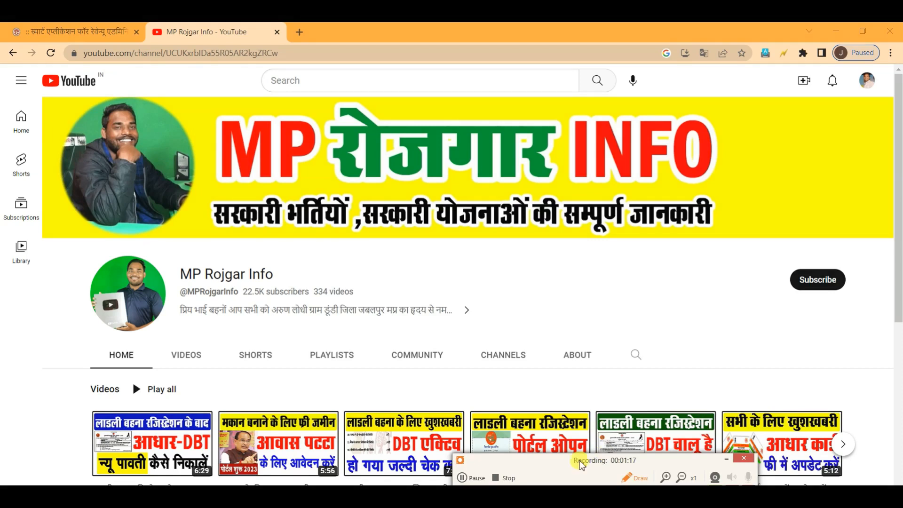
{"action": "left_click_drag", "start_coordinate": [773, 262], "coordinate": [854, 298]}
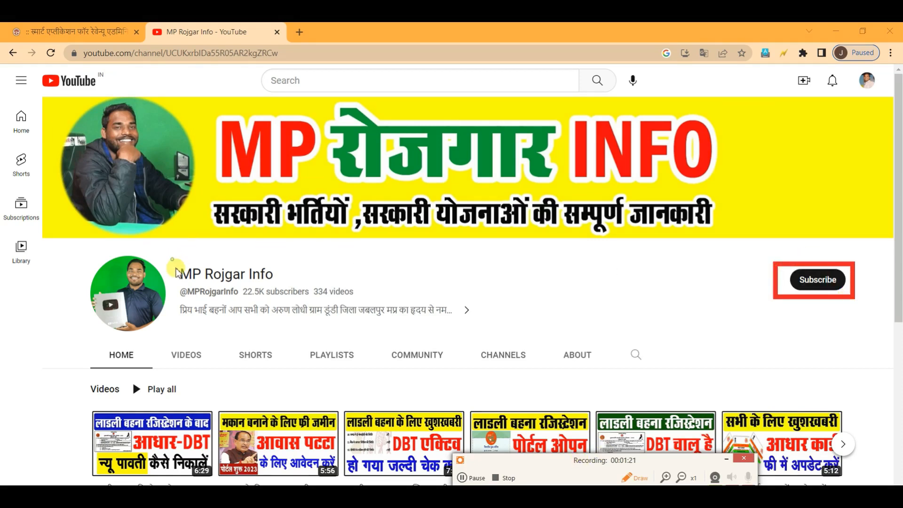
{"action": "mouse_move", "coordinate": [170, 258]}
{"action": "left_mouse_down"}
{"action": "mouse_move", "coordinate": [420, 324]}
{"action": "mouse_move", "coordinate": [487, 328]}
{"action": "left_mouse_up"}
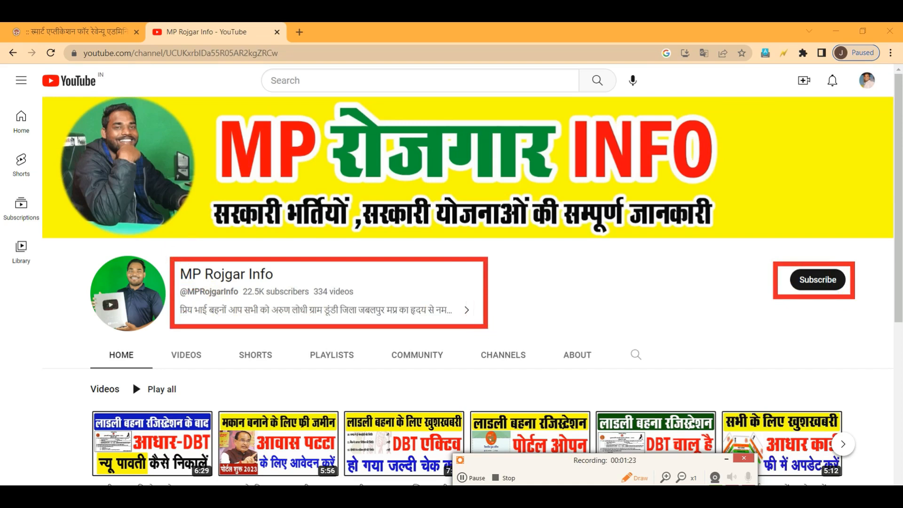
{"action": "left_click", "coordinate": [633, 477]}
{"action": "left_click_drag", "start_coordinate": [593, 471], "coordinate": [587, 491]}
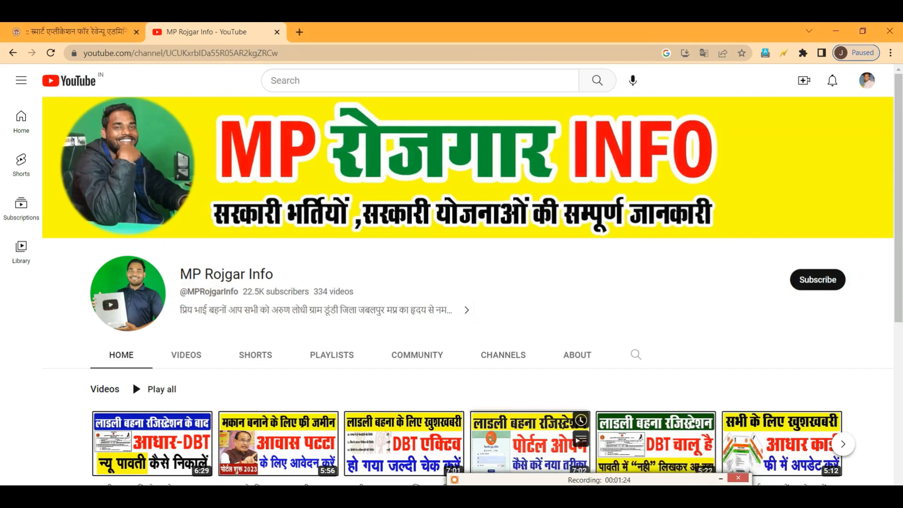
Step: Show the list of videos on the MP Rojgar Info channel
{"action": "scroll", "coordinate": [632, 352], "scroll_direction": "down", "scroll_amount": 3}
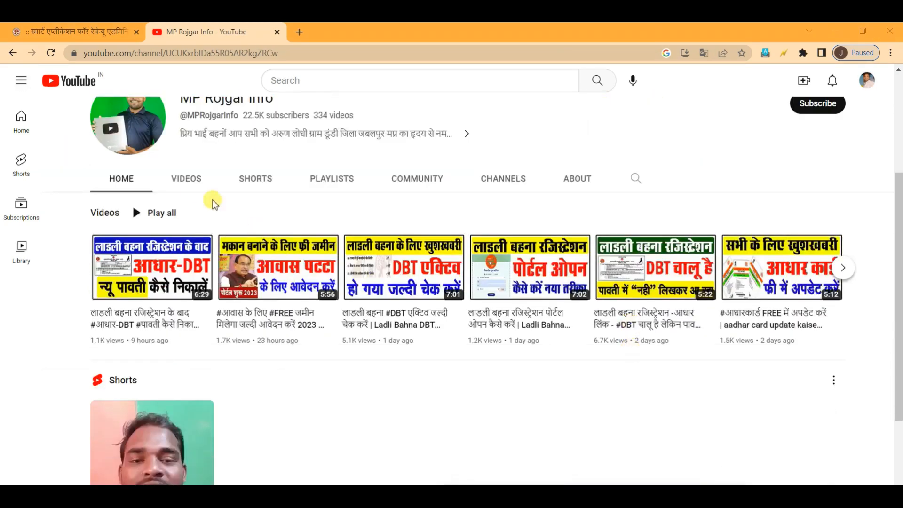
{"action": "left_click", "coordinate": [188, 187]}
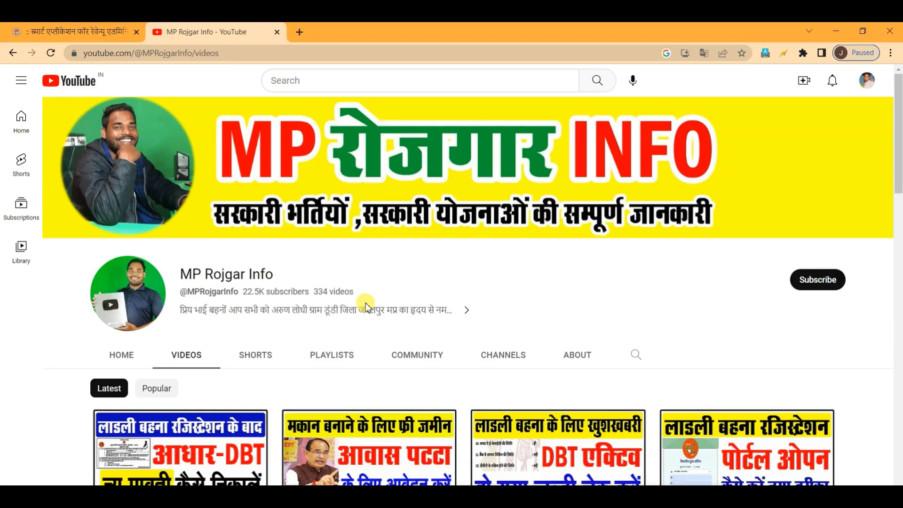
Step: Switch to the SAARA portal and open the apply page of मुख्यमंत्री आवासीय भू-अधिकार योजना
{"action": "left_click", "coordinate": [84, 26]}
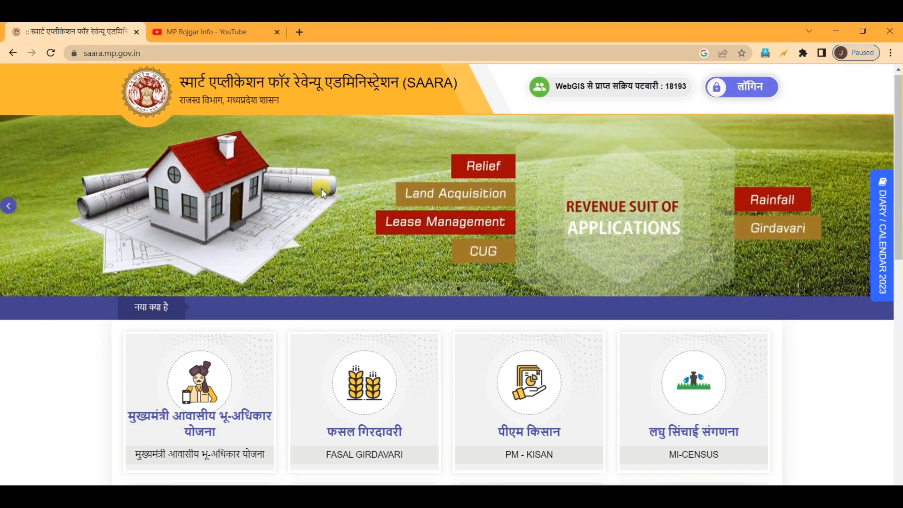
{"action": "scroll", "coordinate": [322, 187], "scroll_direction": "down", "scroll_amount": 3}
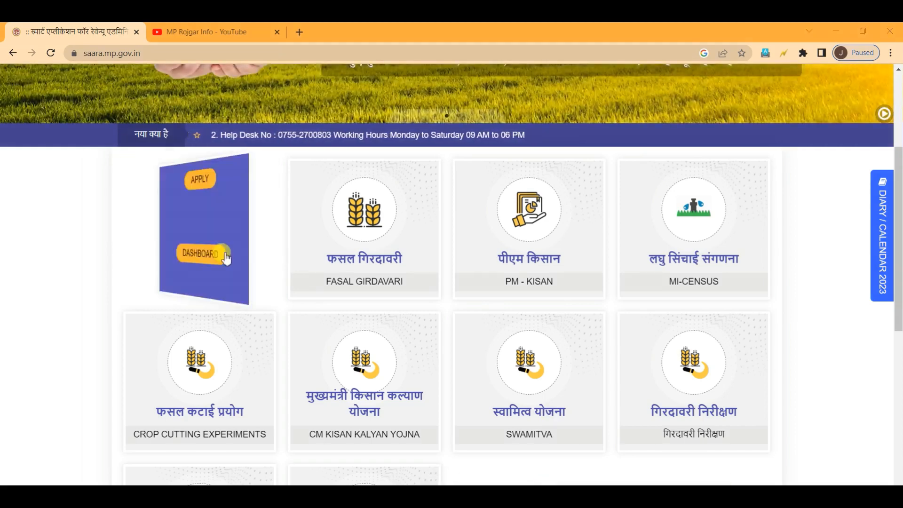
{"action": "left_click", "coordinate": [196, 182]}
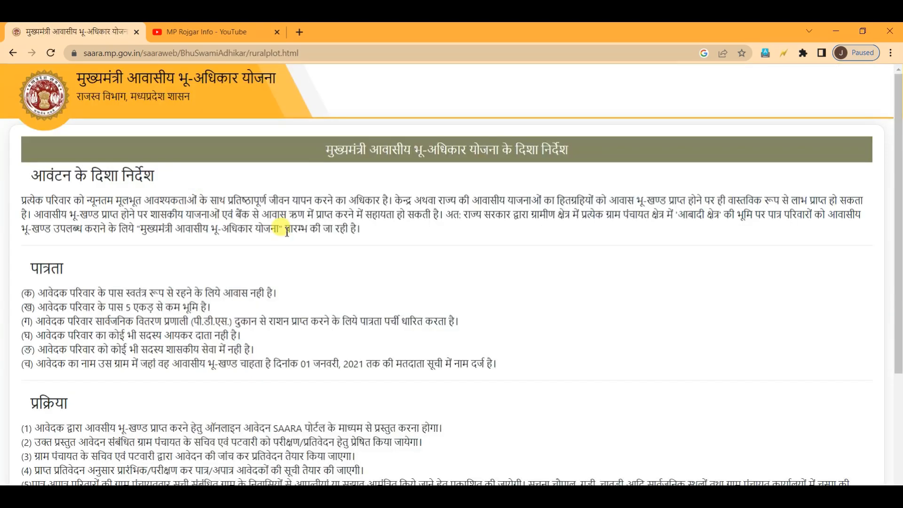
Step: Read the scheme guidelines, going through each eligibility condition (क) to (च) under पात्रता
{"action": "left_click_drag", "start_coordinate": [327, 160], "coordinate": [573, 164]}
{"action": "scroll", "coordinate": [385, 197], "scroll_direction": "down", "scroll_amount": 2}
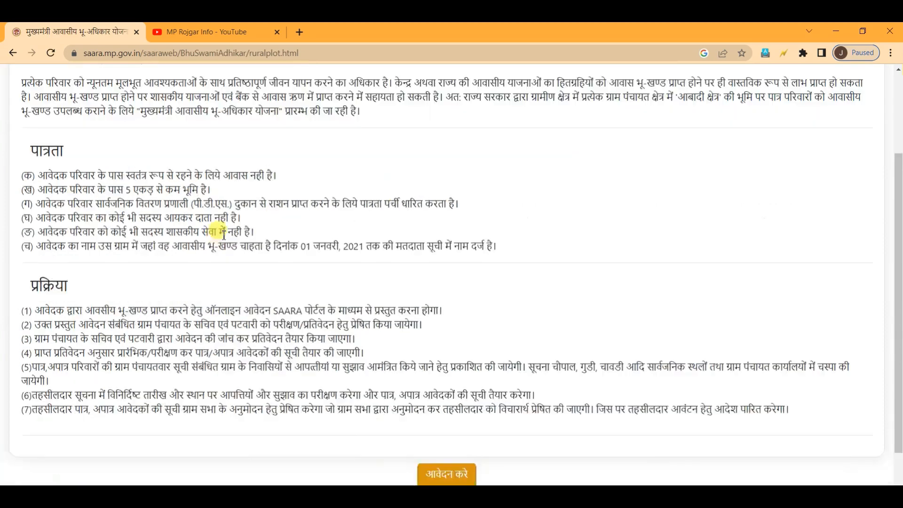
{"action": "left_click_drag", "start_coordinate": [45, 175], "coordinate": [263, 175]}
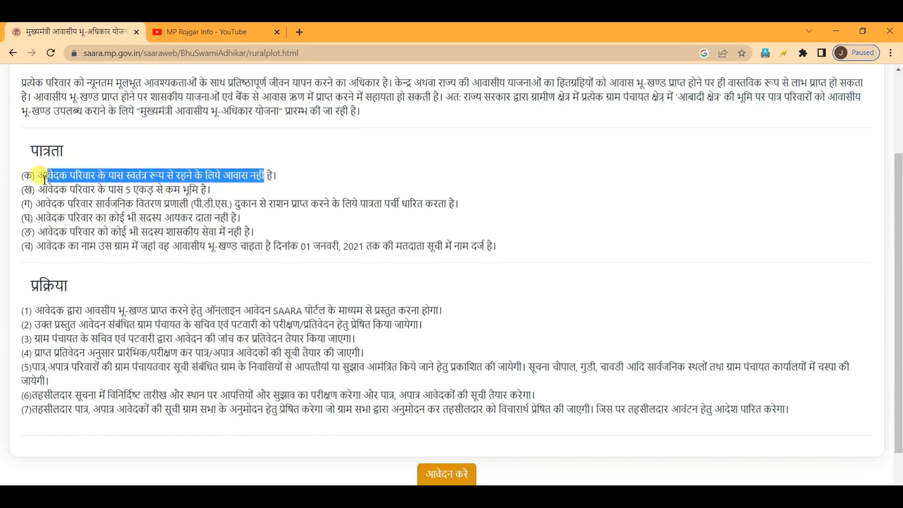
{"action": "left_click_drag", "start_coordinate": [38, 176], "coordinate": [278, 175]}
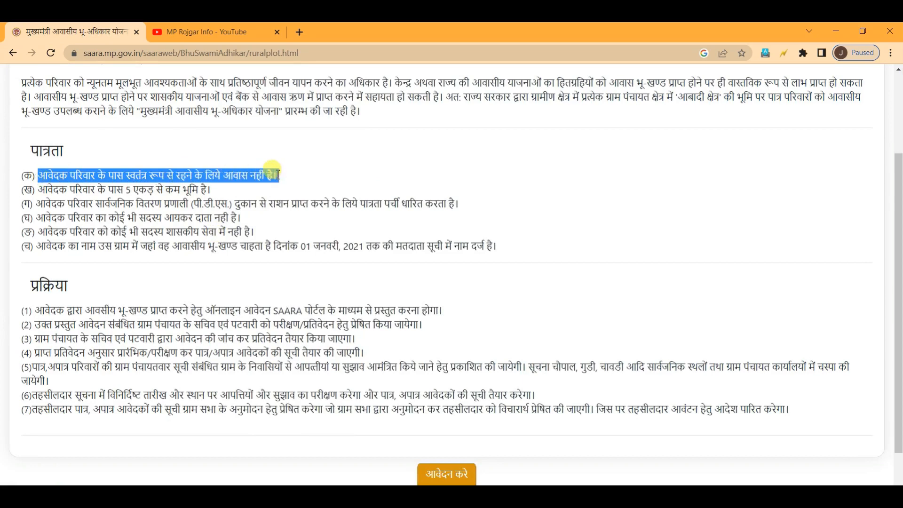
{"action": "left_click_drag", "start_coordinate": [38, 188], "coordinate": [212, 193]}
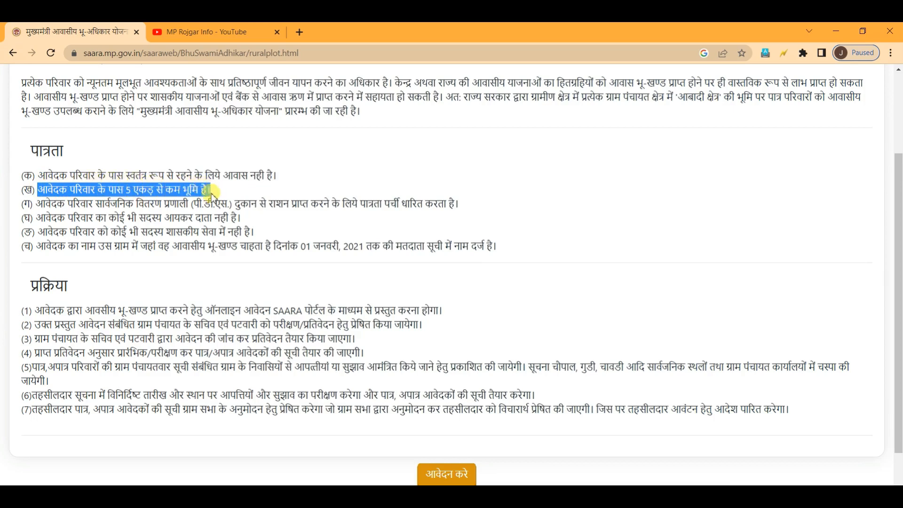
{"action": "left_click_drag", "start_coordinate": [36, 204], "coordinate": [347, 205]}
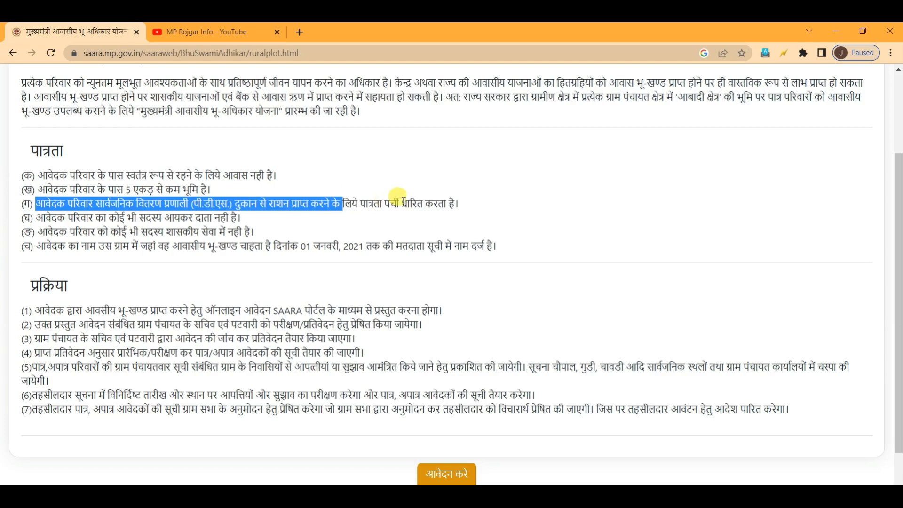
{"action": "left_click_drag", "start_coordinate": [46, 217], "coordinate": [135, 216]}
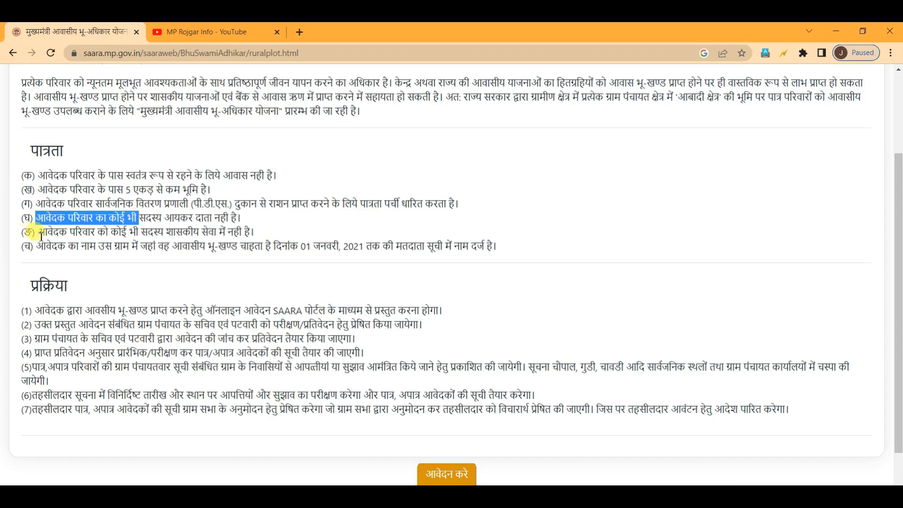
{"action": "left_click_drag", "start_coordinate": [38, 232], "coordinate": [245, 231]}
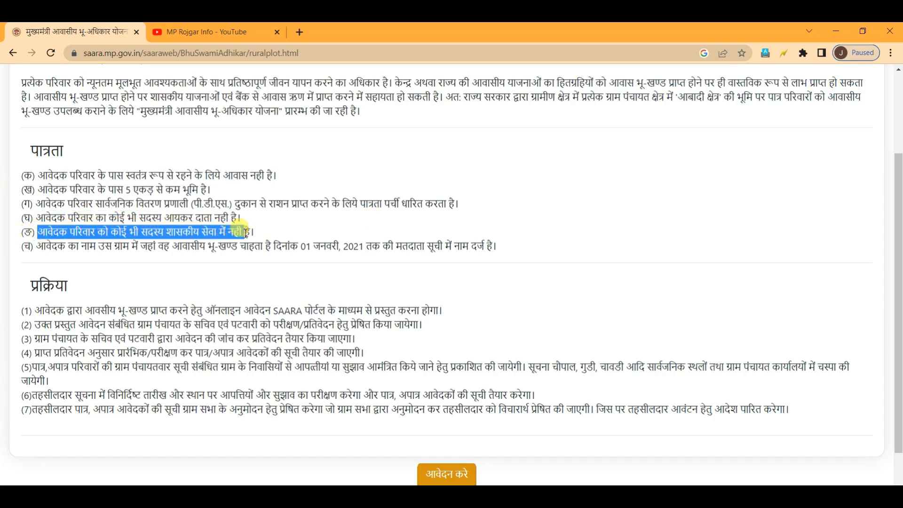
{"action": "left_click_drag", "start_coordinate": [37, 246], "coordinate": [241, 246]}
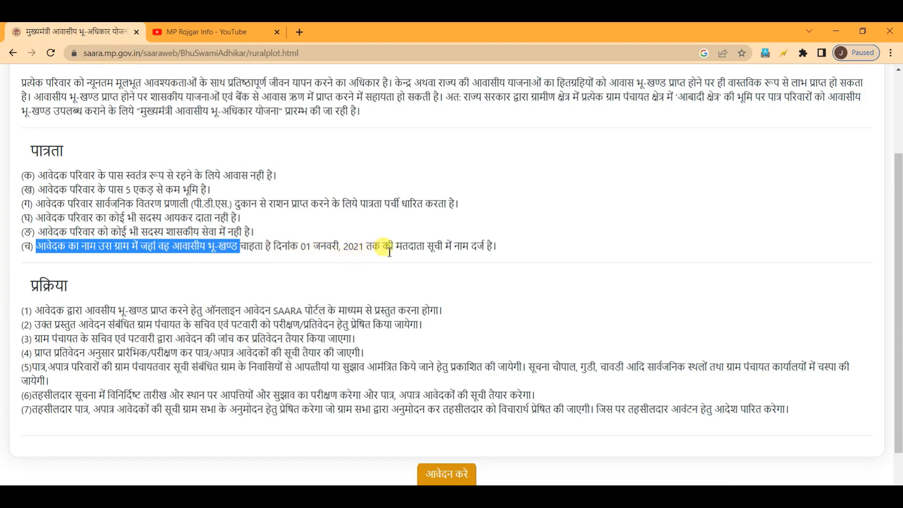
Step: Open the online application form प्ररूप-क for land ownership rights on village आबादी land and check its heading
{"action": "scroll", "coordinate": [482, 299], "scroll_direction": "down", "scroll_amount": 2}
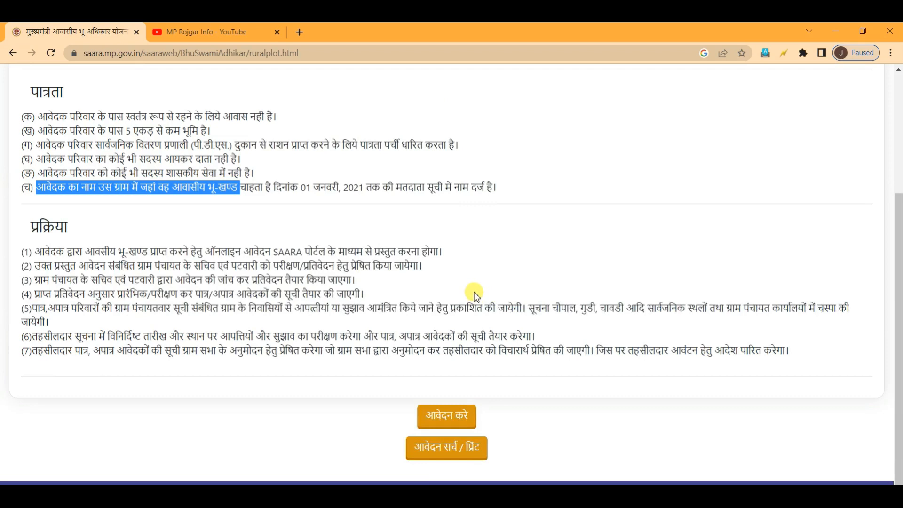
{"action": "left_click", "coordinate": [460, 419]}
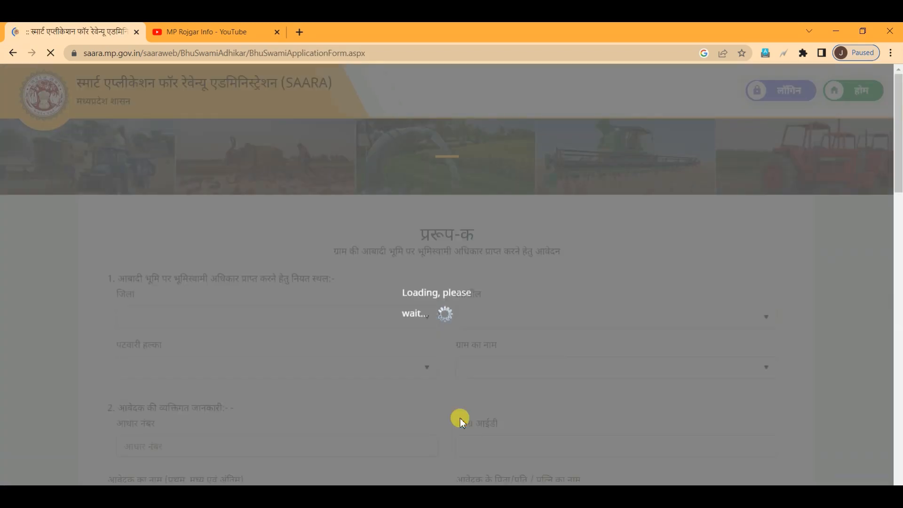
{"action": "scroll", "coordinate": [348, 197], "scroll_direction": "down", "scroll_amount": 3}
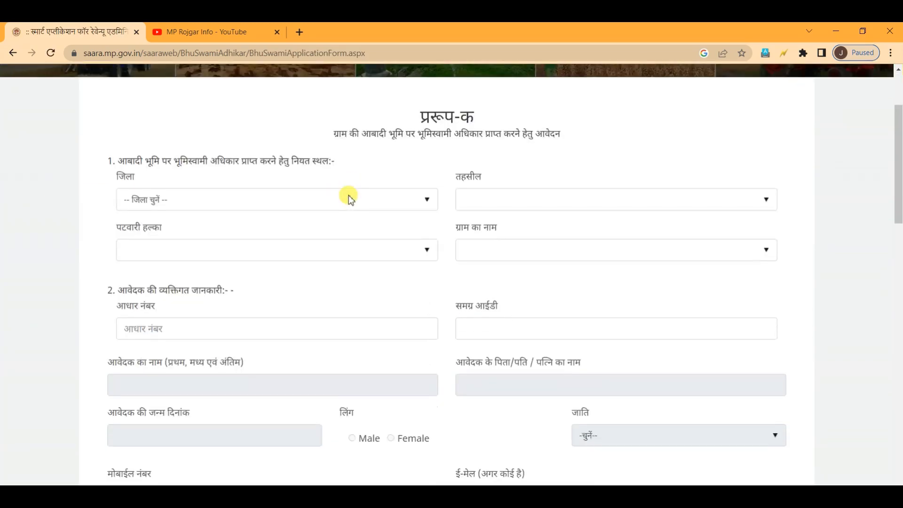
{"action": "scroll", "coordinate": [357, 199], "scroll_direction": "up", "scroll_amount": 1}
{"action": "left_click_drag", "start_coordinate": [413, 176], "coordinate": [497, 182]}
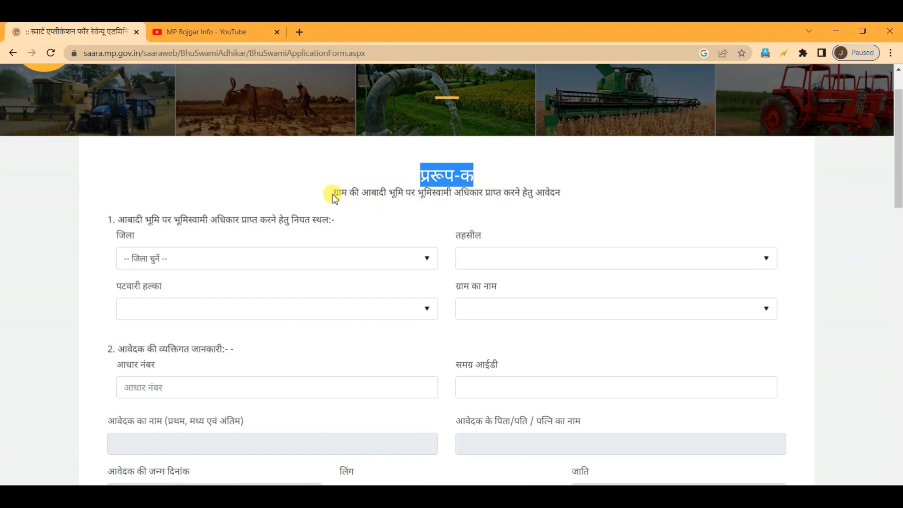
{"action": "left_click_drag", "start_coordinate": [334, 197], "coordinate": [566, 198]}
{"action": "scroll", "coordinate": [570, 199], "scroll_direction": "down", "scroll_amount": 1}
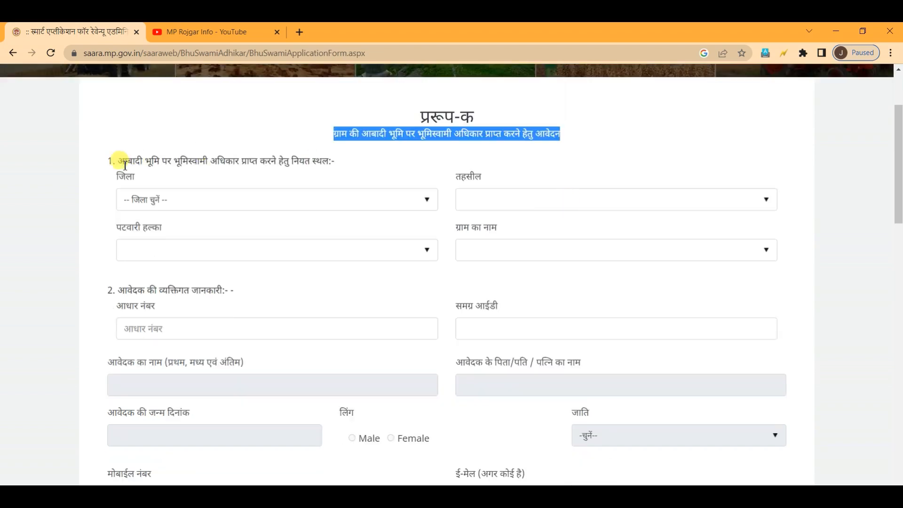
Step: Set the land location's district to 33-जबलपुर and its tehsil to 01-जबलपुर
{"action": "left_click", "coordinate": [151, 199]}
{"action": "scroll", "coordinate": [172, 258], "scroll_direction": "down", "scroll_amount": 3}
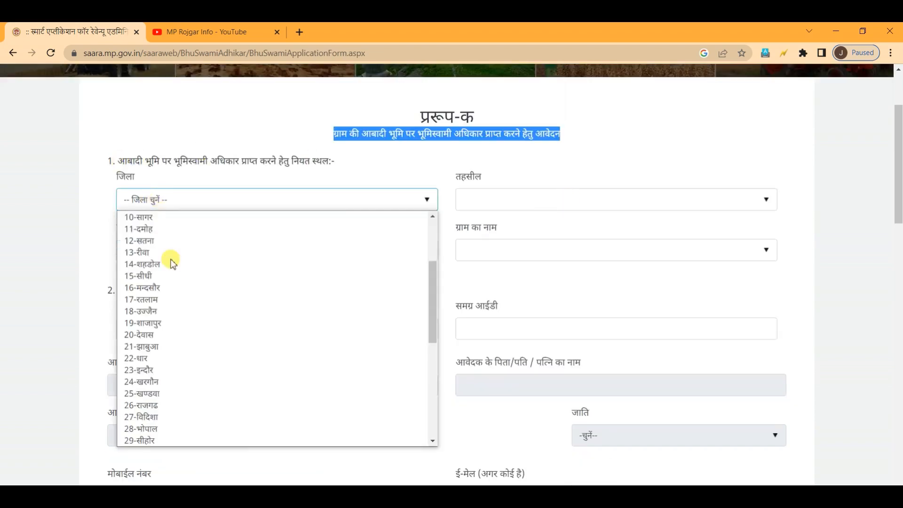
{"action": "scroll", "coordinate": [183, 350], "scroll_direction": "down", "scroll_amount": 8}
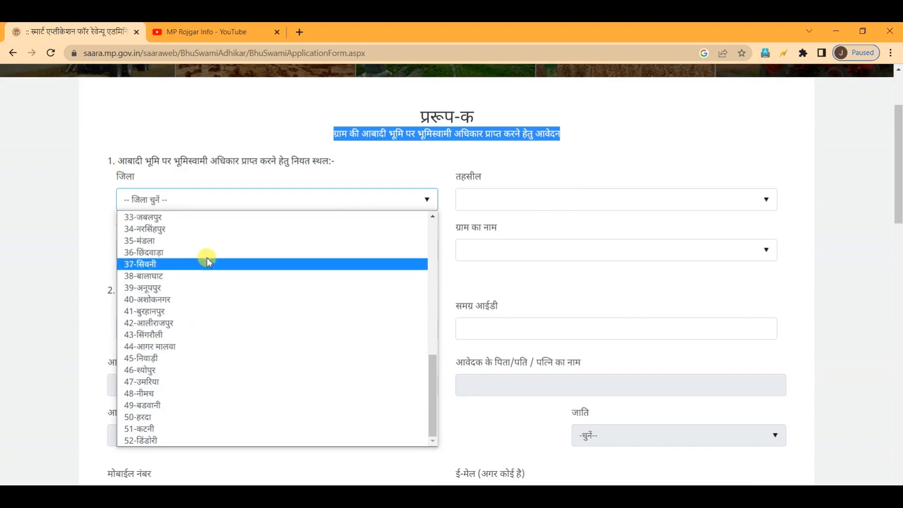
{"action": "left_click", "coordinate": [212, 220]}
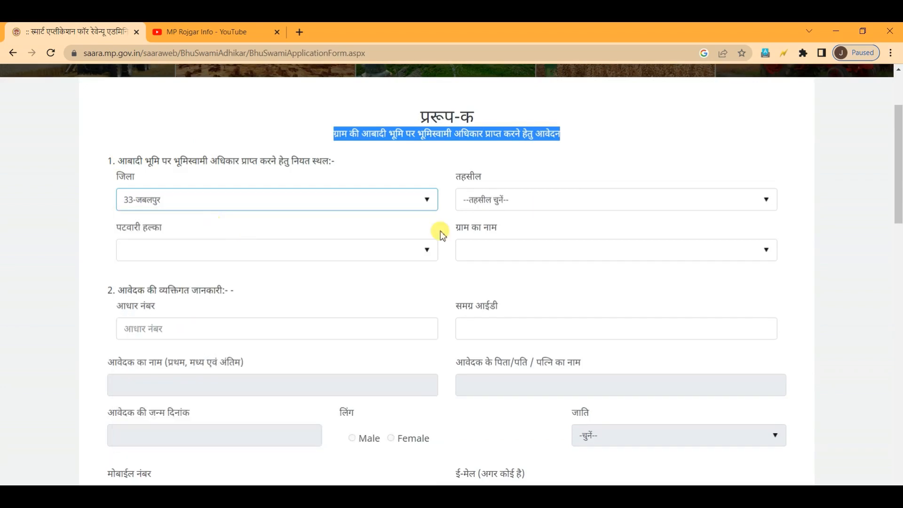
{"action": "left_click", "coordinate": [486, 200]}
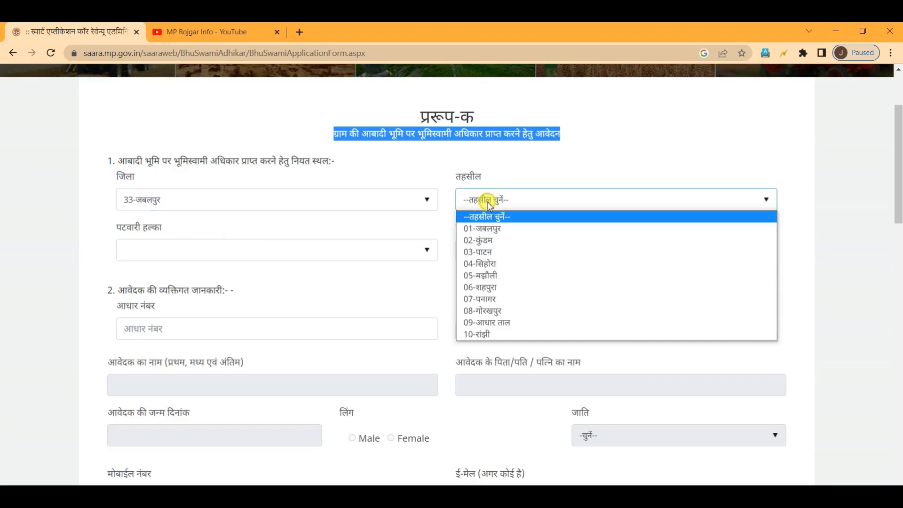
{"action": "left_click", "coordinate": [483, 228]}
Step: Set the patwari halka to 00097-डूडी and the village name to 245-डूंडी
{"action": "left_click", "coordinate": [323, 249]}
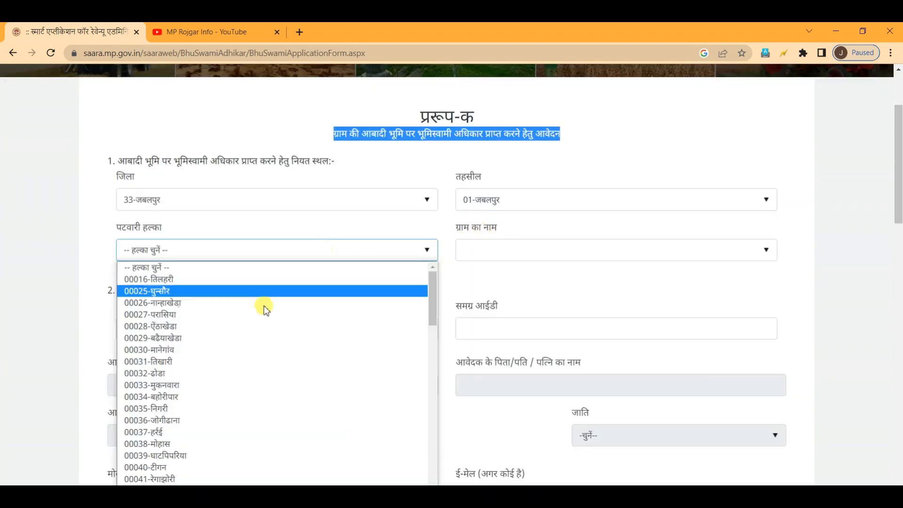
{"action": "scroll", "coordinate": [238, 393], "scroll_direction": "down", "scroll_amount": 5}
{"action": "scroll", "coordinate": [223, 409], "scroll_direction": "down", "scroll_amount": 7}
{"action": "scroll", "coordinate": [221, 416], "scroll_direction": "down", "scroll_amount": 2}
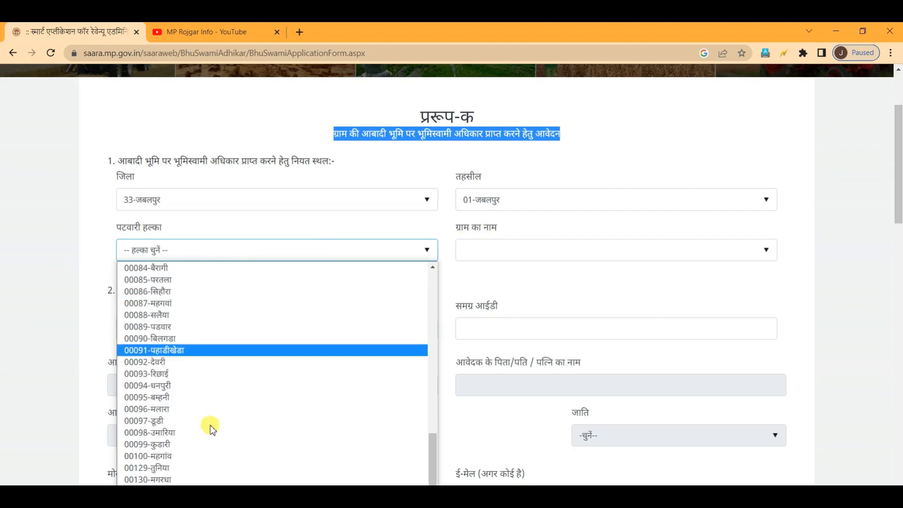
{"action": "left_click", "coordinate": [176, 421]}
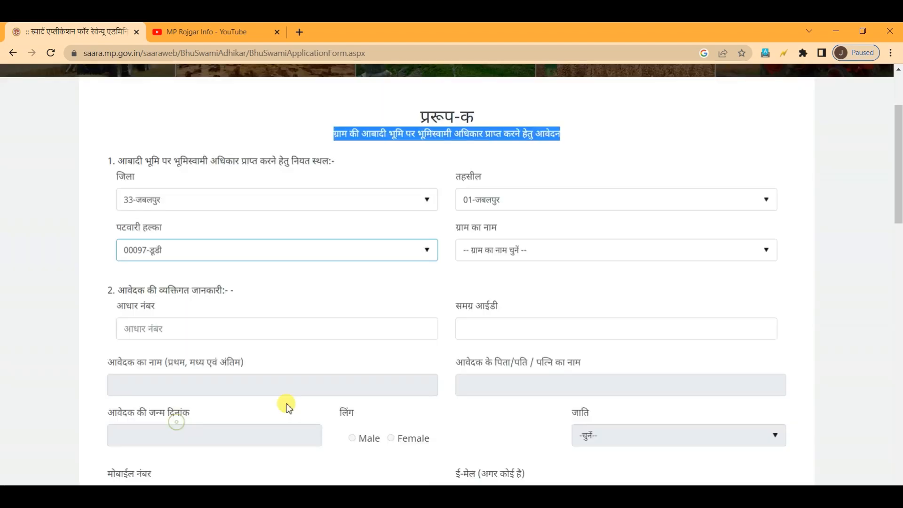
{"action": "left_click", "coordinate": [484, 247]}
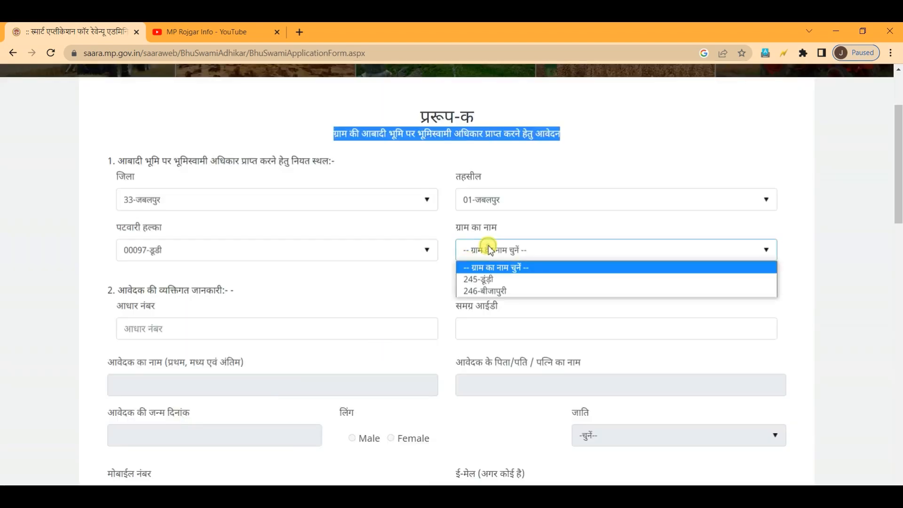
{"action": "left_click", "coordinate": [483, 280]}
Step: Examine the Aadhaar number and Samagra ID fields in the applicant's personal information section
{"action": "scroll", "coordinate": [470, 263], "scroll_direction": "down", "scroll_amount": 3}
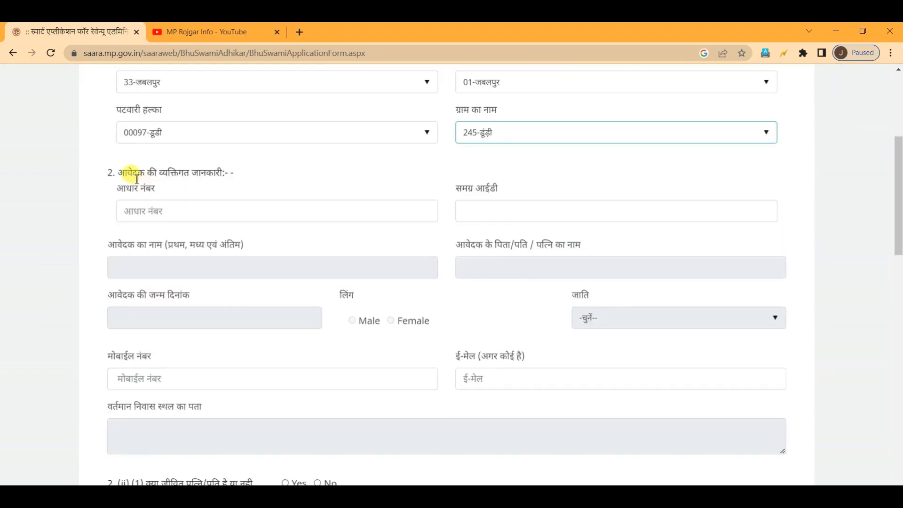
{"action": "left_click_drag", "start_coordinate": [118, 173], "coordinate": [237, 183]}
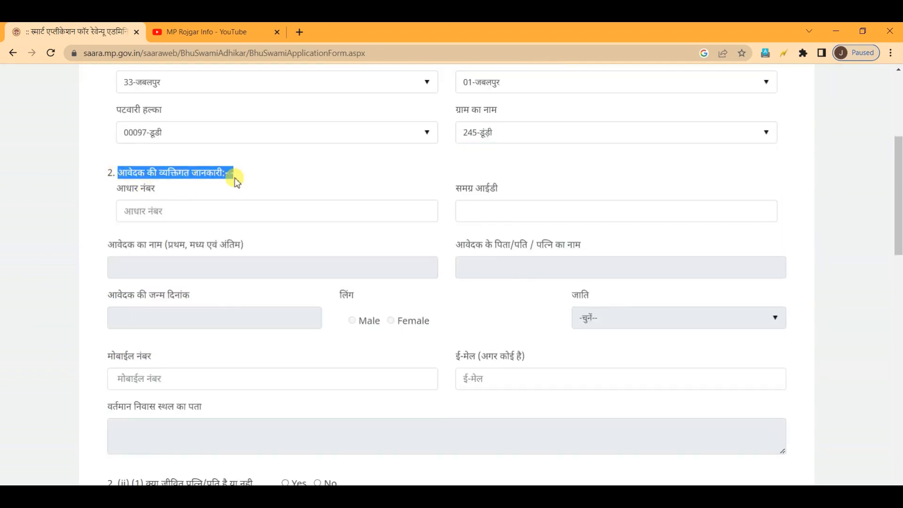
{"action": "left_click", "coordinate": [252, 178]}
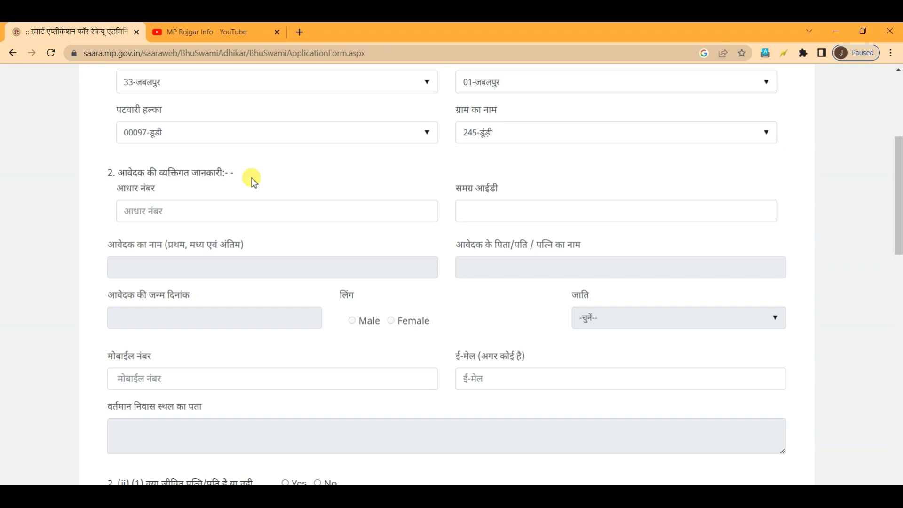
{"action": "left_click_drag", "start_coordinate": [119, 193], "coordinate": [149, 187]}
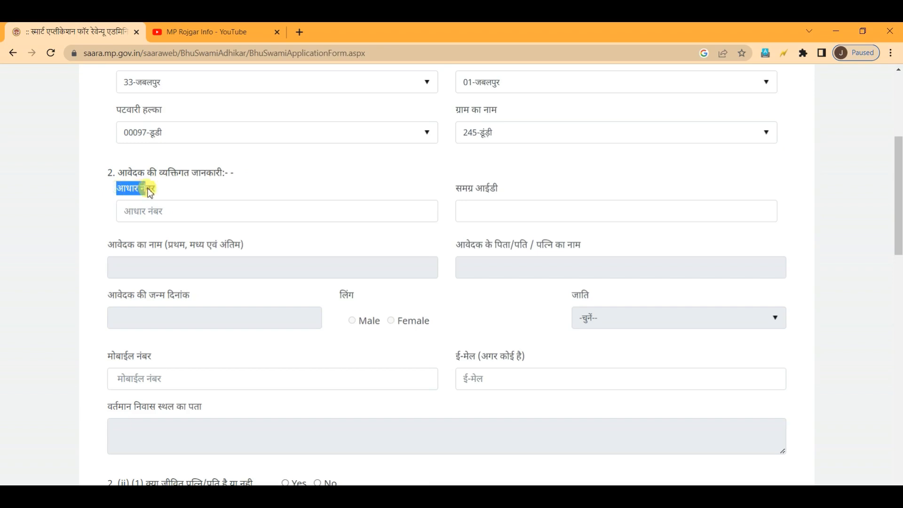
{"action": "left_click", "coordinate": [161, 208]}
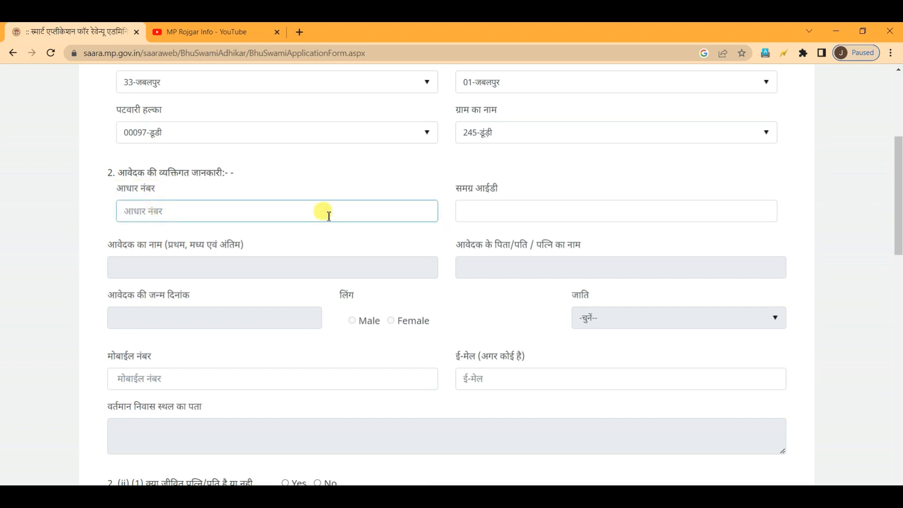
{"action": "left_click_drag", "start_coordinate": [461, 193], "coordinate": [505, 198]}
{"action": "left_click", "coordinate": [496, 214]}
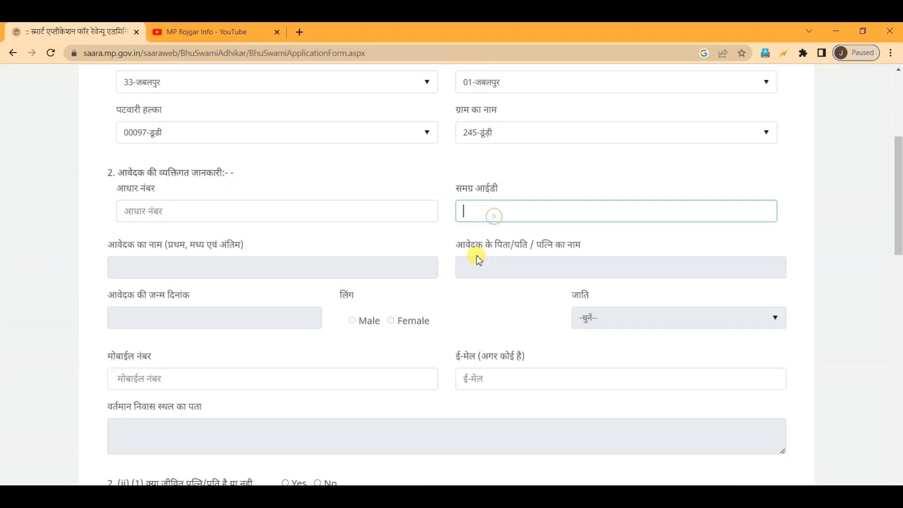
Step: Examine the applicant's name, father/spouse name, mobile number, e-mail and current residential address fields in section 2
{"action": "left_click", "coordinate": [353, 267]}
{"action": "scroll", "coordinate": [352, 266], "scroll_direction": "down", "scroll_amount": 1}
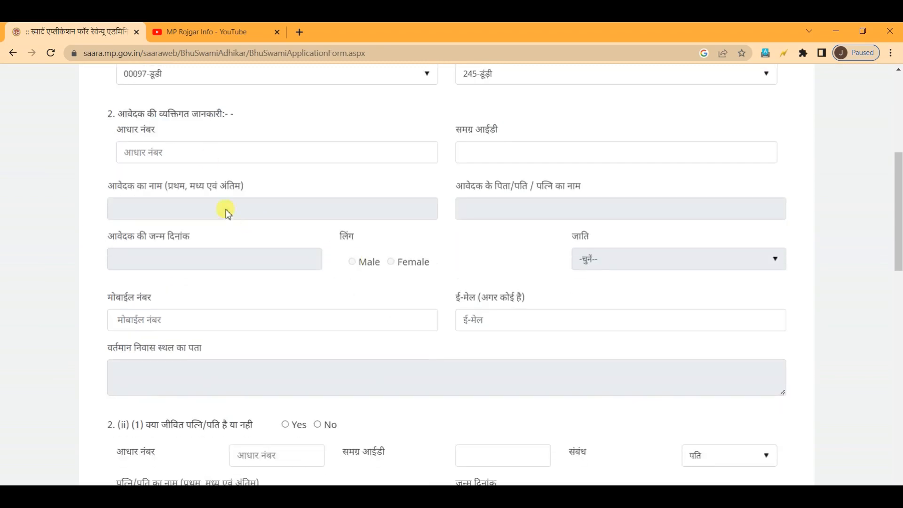
{"action": "left_click", "coordinate": [175, 148]}
{"action": "left_click", "coordinate": [527, 214]}
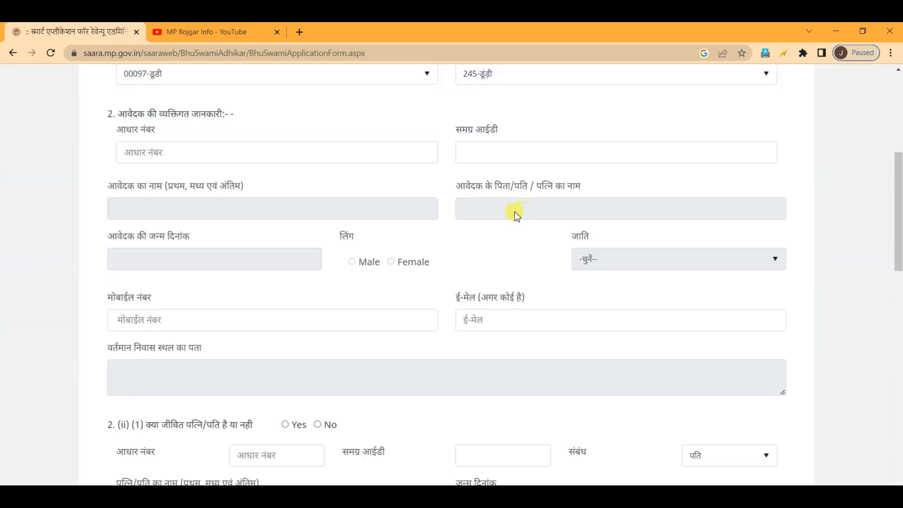
{"action": "left_click", "coordinate": [514, 211]}
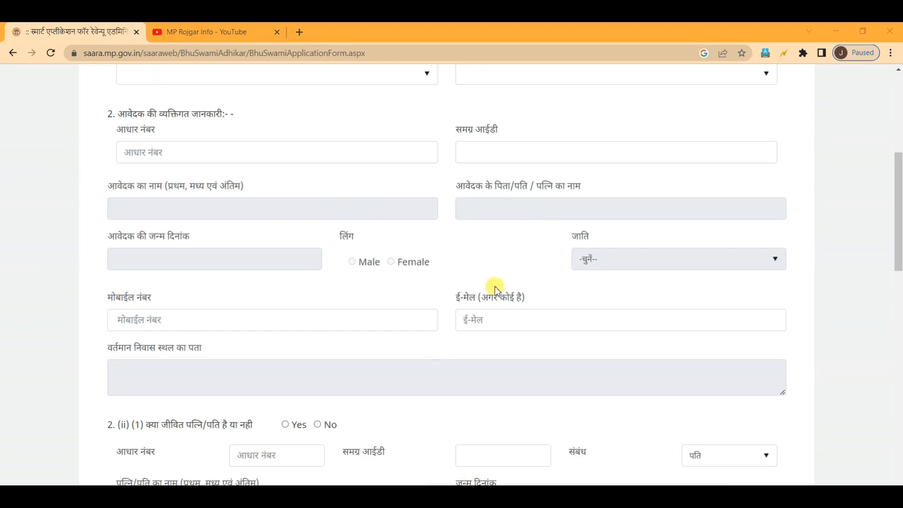
{"action": "scroll", "coordinate": [560, 185], "scroll_direction": "down", "scroll_amount": 1}
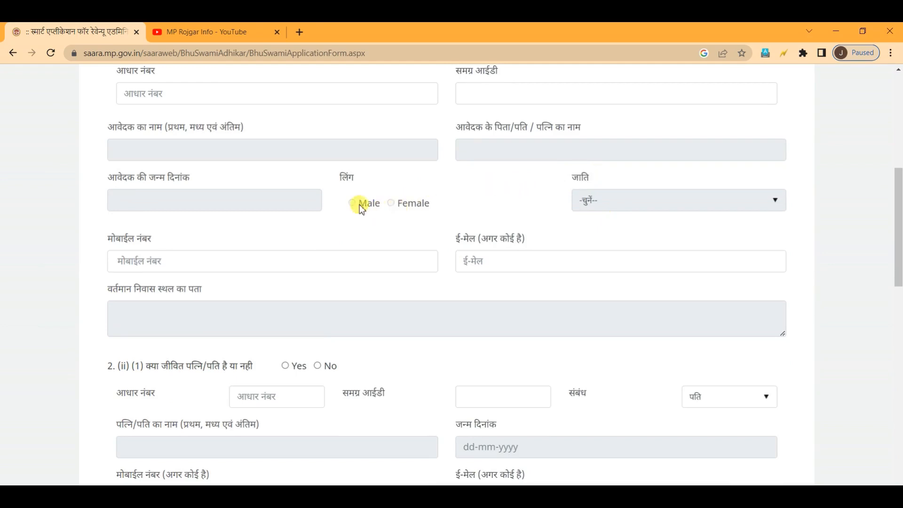
{"action": "left_click_drag", "start_coordinate": [105, 238], "coordinate": [169, 240]}
{"action": "left_click", "coordinate": [144, 261]}
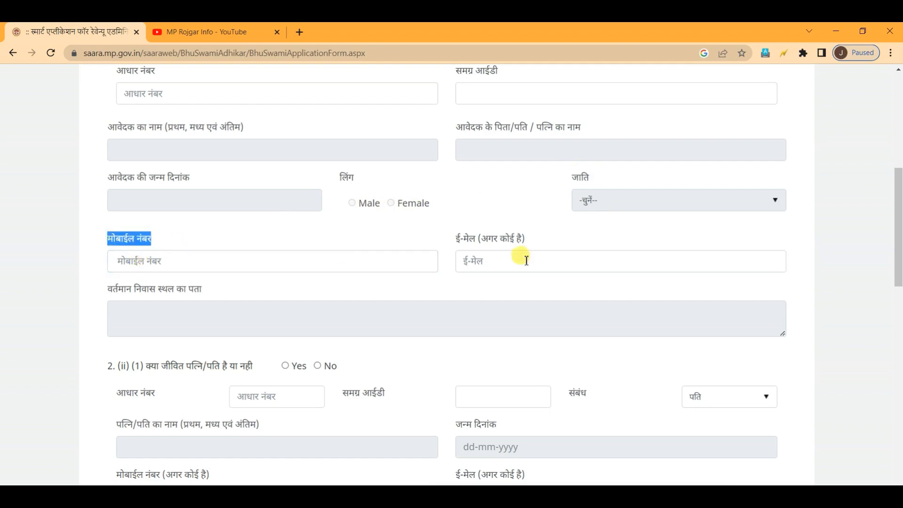
{"action": "left_click_drag", "start_coordinate": [455, 240], "coordinate": [520, 241]}
{"action": "left_click", "coordinate": [493, 260]}
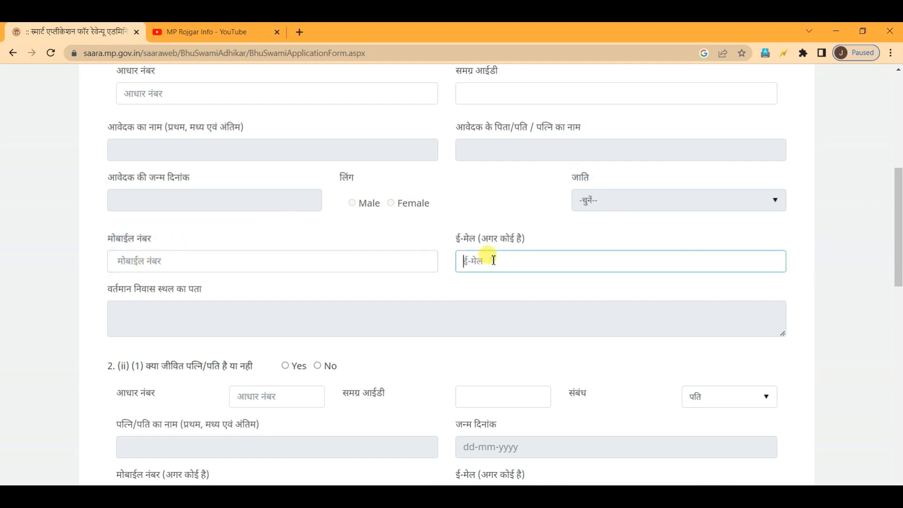
{"action": "scroll", "coordinate": [475, 261], "scroll_direction": "down", "scroll_amount": 1}
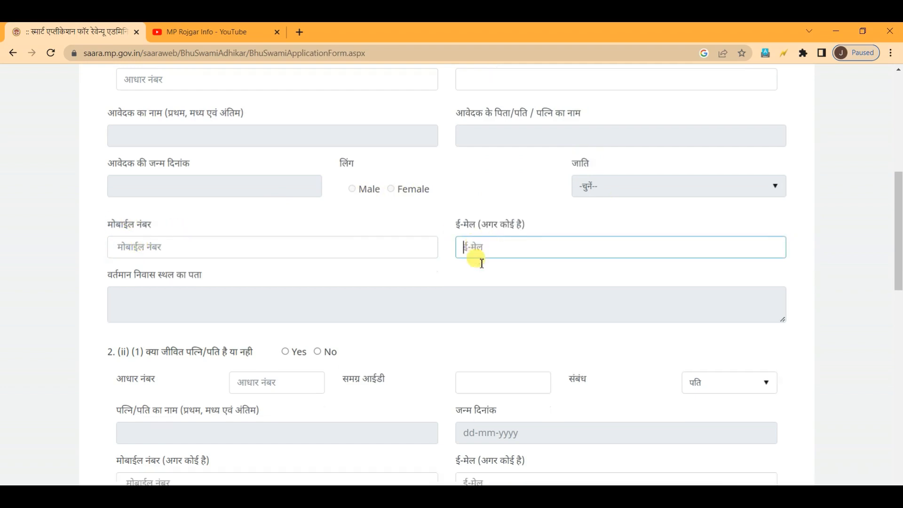
{"action": "left_click_drag", "start_coordinate": [106, 230], "coordinate": [202, 231]}
{"action": "left_click", "coordinate": [232, 264]}
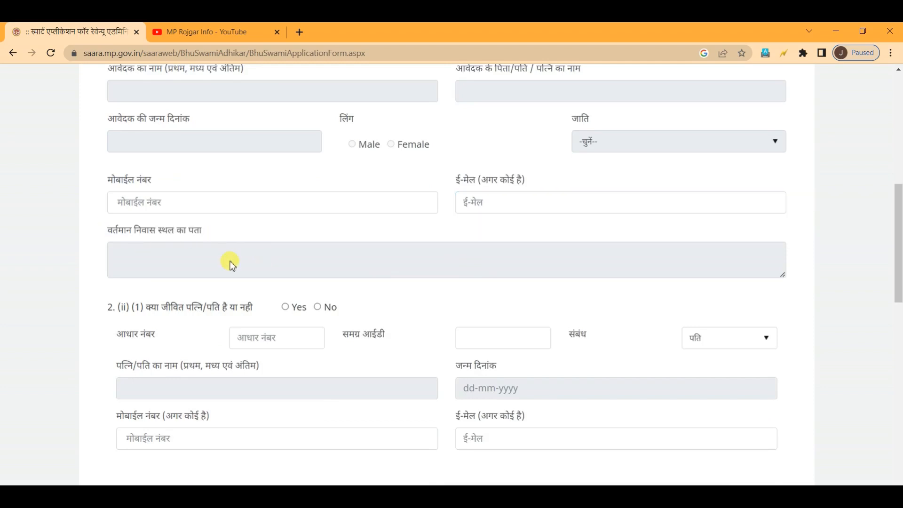
Step: Answer Yes to question 2. (ii) (1) on whether the applicant has a living wife or husband
{"action": "scroll", "coordinate": [202, 263], "scroll_direction": "down", "scroll_amount": 1}
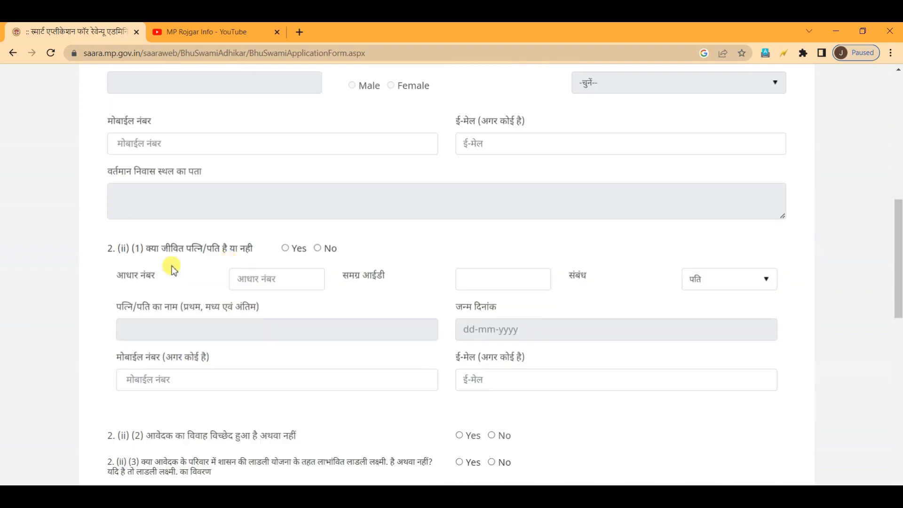
{"action": "left_click_drag", "start_coordinate": [145, 248], "coordinate": [214, 261]}
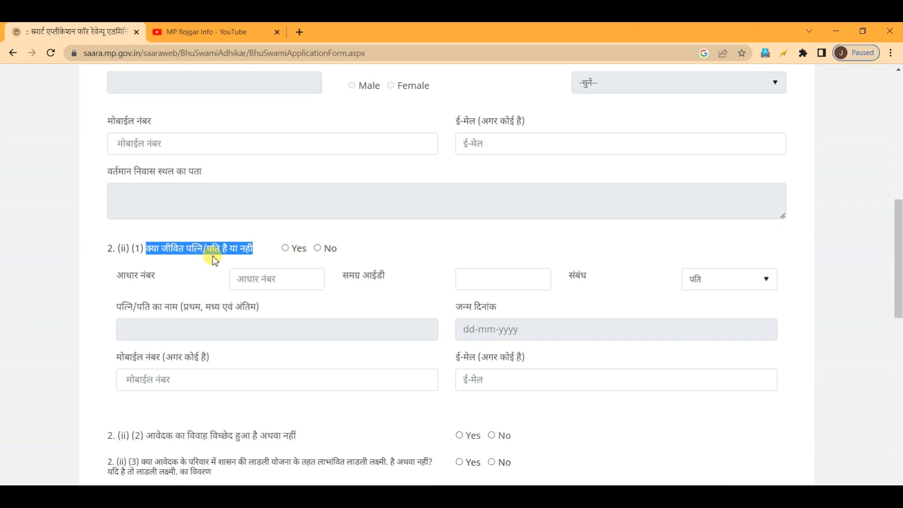
{"action": "left_click", "coordinate": [285, 249]}
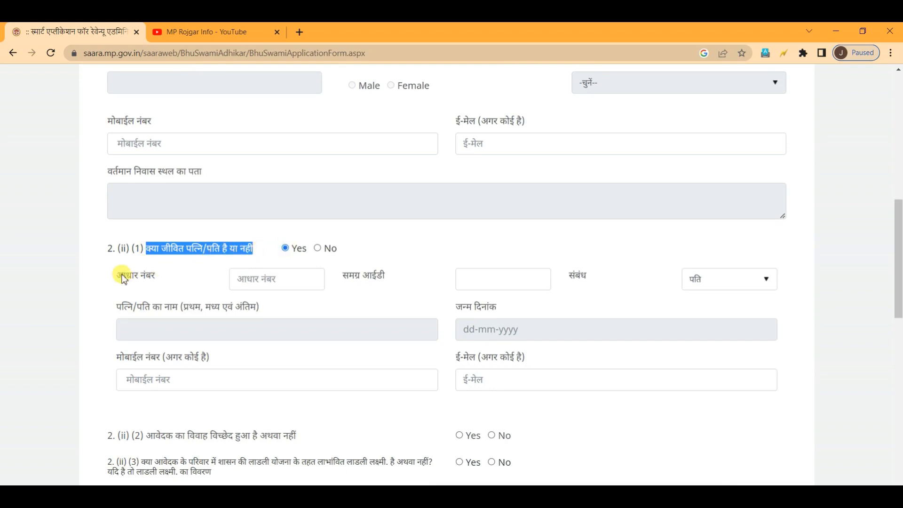
Step: Check the spouse's Aadhaar number and Samagra ID fields and set the spouse's संबंध to पत्नी
{"action": "left_click_drag", "start_coordinate": [121, 276], "coordinate": [178, 280]}
{"action": "left_click", "coordinate": [283, 278]}
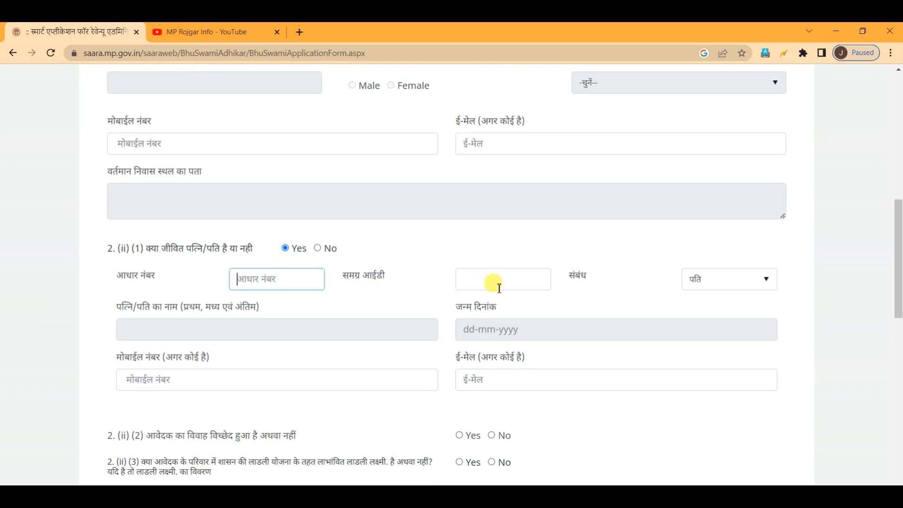
{"action": "left_click", "coordinate": [496, 279]}
{"action": "left_click", "coordinate": [754, 282]}
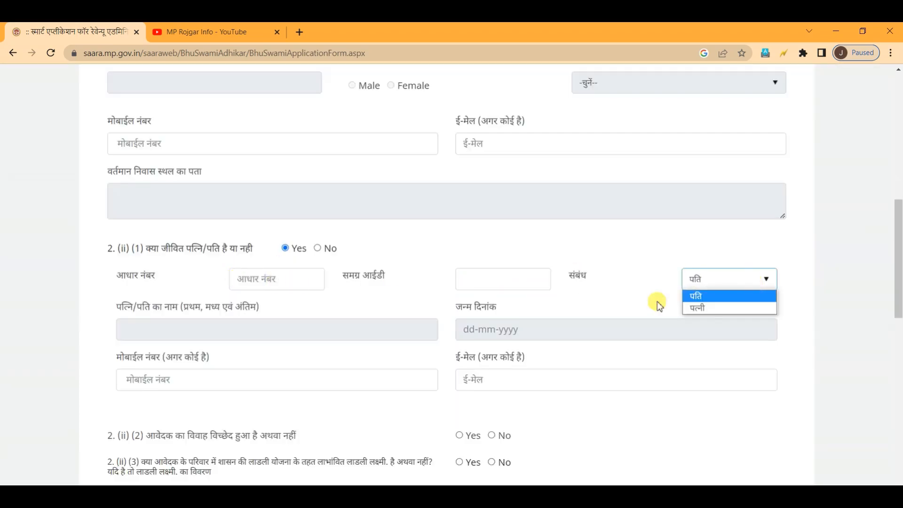
{"action": "left_click", "coordinate": [707, 297]}
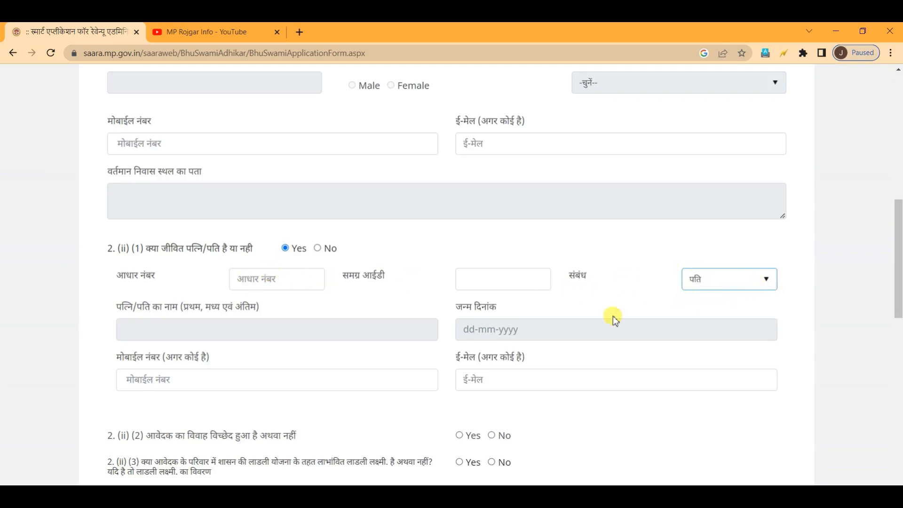
{"action": "left_click", "coordinate": [757, 279]}
{"action": "left_click", "coordinate": [726, 306]}
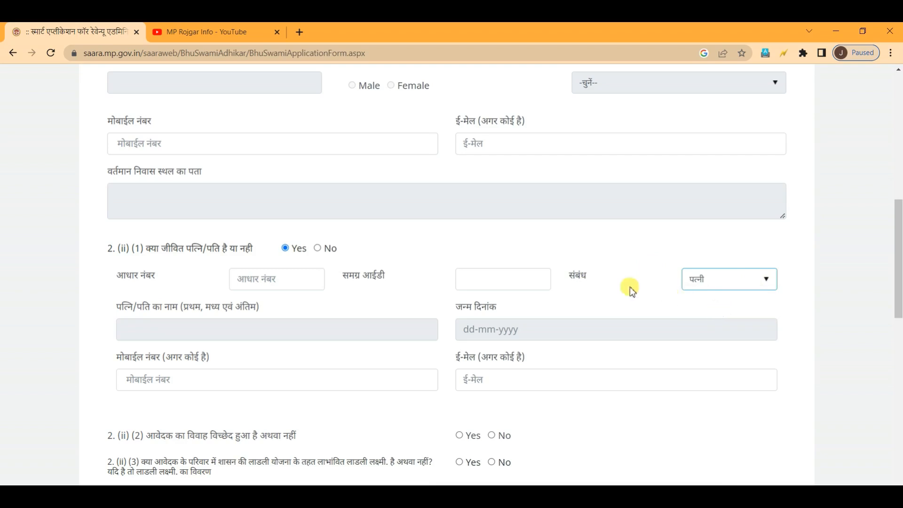
Step: Examine the spouse's Aadhaar number, Samagra ID, relationship, name, birth date, mobile number and e-mail fields
{"action": "scroll", "coordinate": [625, 285], "scroll_direction": "down", "scroll_amount": 1}
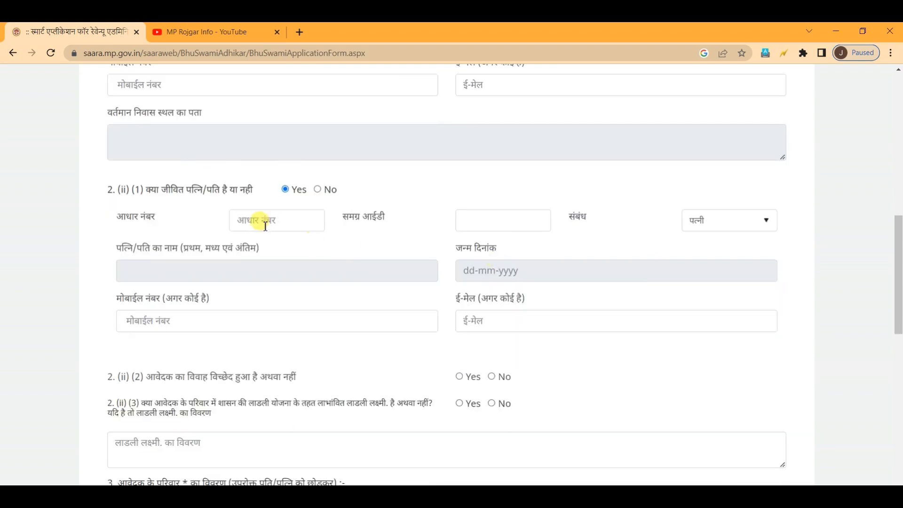
{"action": "left_click_drag", "start_coordinate": [111, 216], "coordinate": [147, 217]}
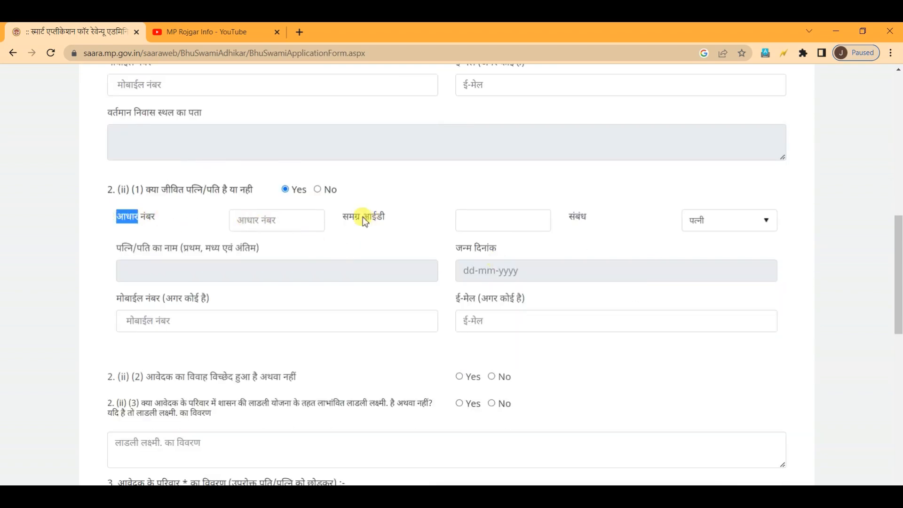
{"action": "left_click_drag", "start_coordinate": [365, 216], "coordinate": [387, 220]}
{"action": "left_click", "coordinate": [722, 226]}
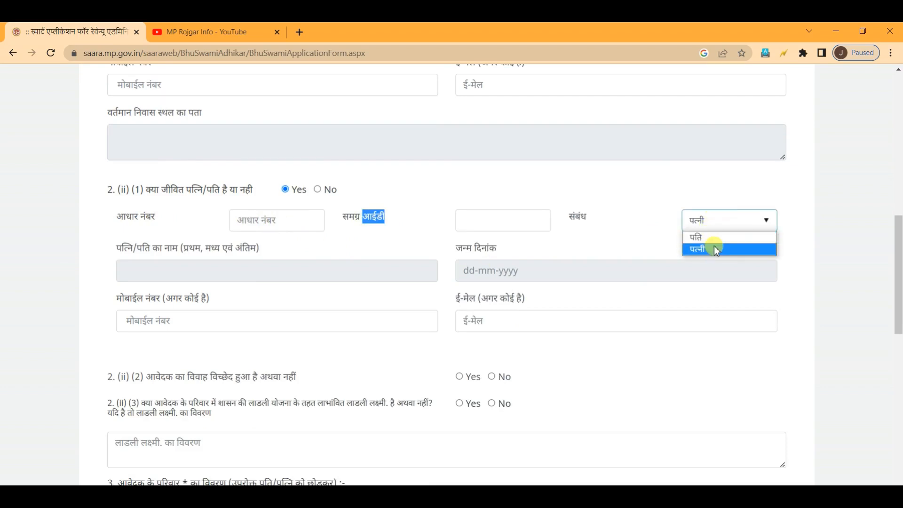
{"action": "left_click", "coordinate": [644, 229]}
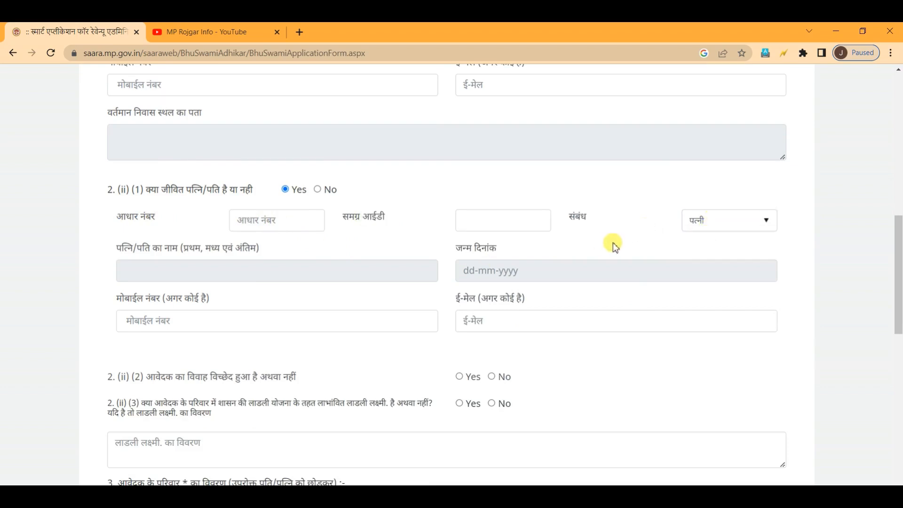
{"action": "left_click_drag", "start_coordinate": [119, 246], "coordinate": [226, 256]}
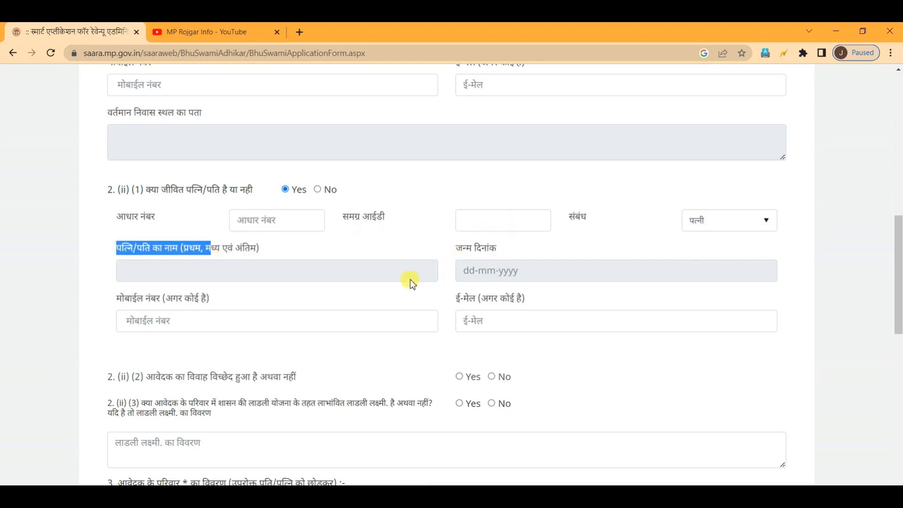
{"action": "left_click_drag", "start_coordinate": [456, 248], "coordinate": [500, 257]}
{"action": "scroll", "coordinate": [329, 256], "scroll_direction": "down", "scroll_amount": 1}
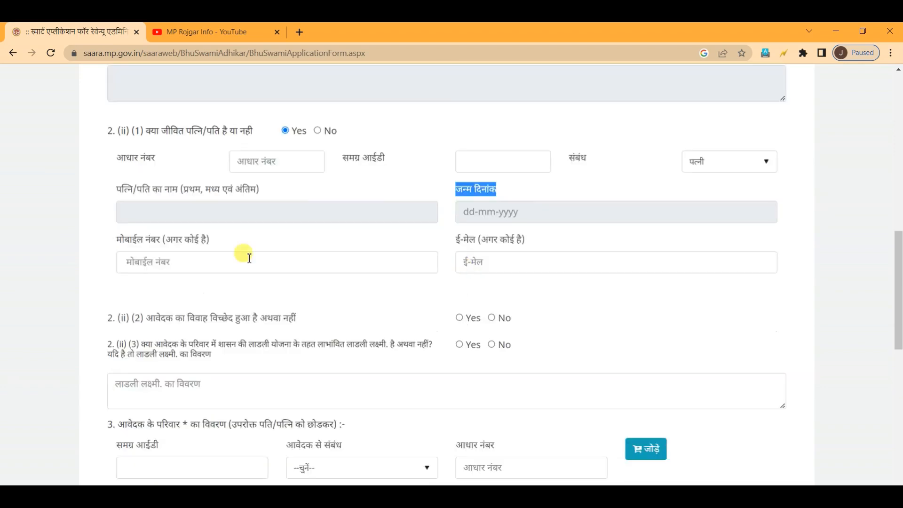
{"action": "left_click_drag", "start_coordinate": [117, 241], "coordinate": [228, 246]}
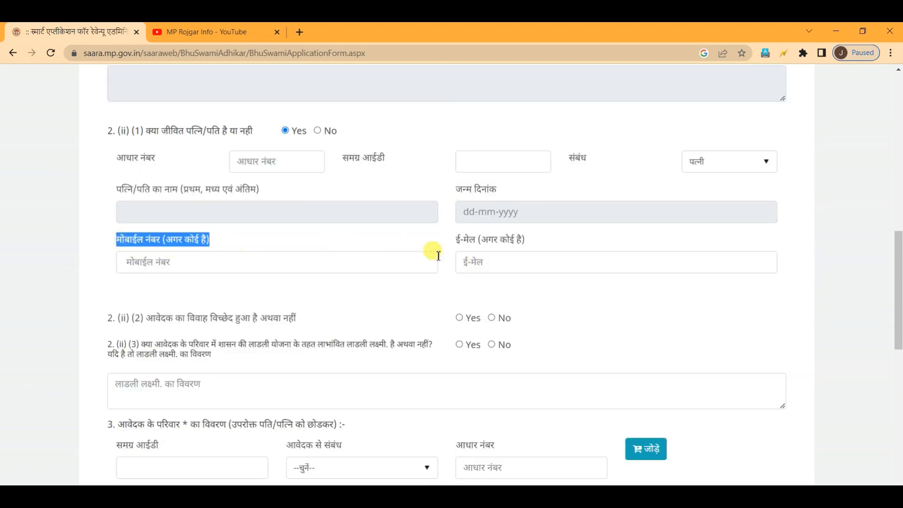
{"action": "left_click_drag", "start_coordinate": [459, 249], "coordinate": [514, 258]}
{"action": "left_click", "coordinate": [514, 258]}
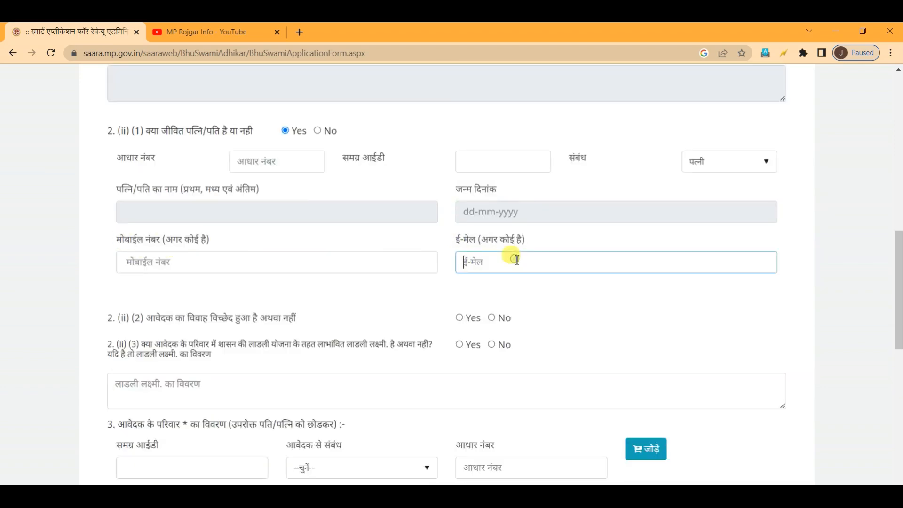
Step: Answer No to question 2. (ii) (2) on whether the applicant's marriage has been dissolved
{"action": "scroll", "coordinate": [251, 256], "scroll_direction": "down", "scroll_amount": 2}
{"action": "left_click_drag", "start_coordinate": [154, 206], "coordinate": [325, 213]}
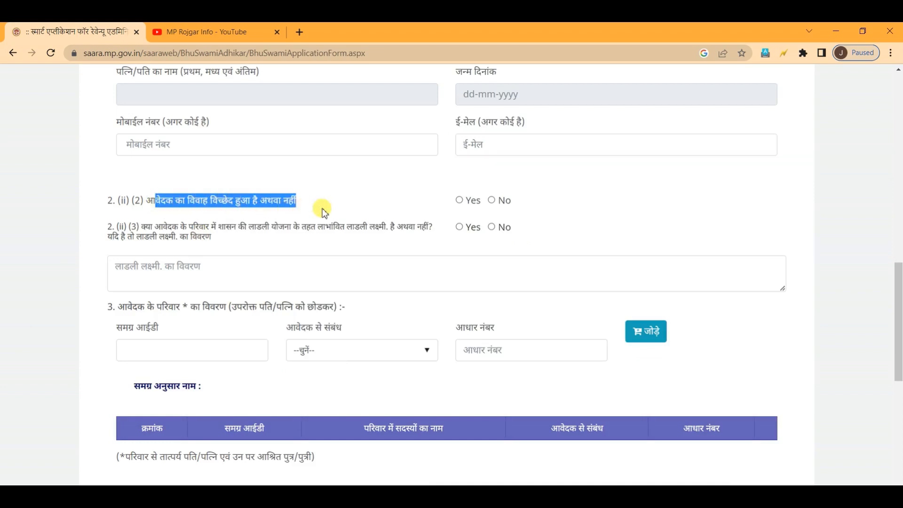
{"action": "left_click", "coordinate": [491, 202]}
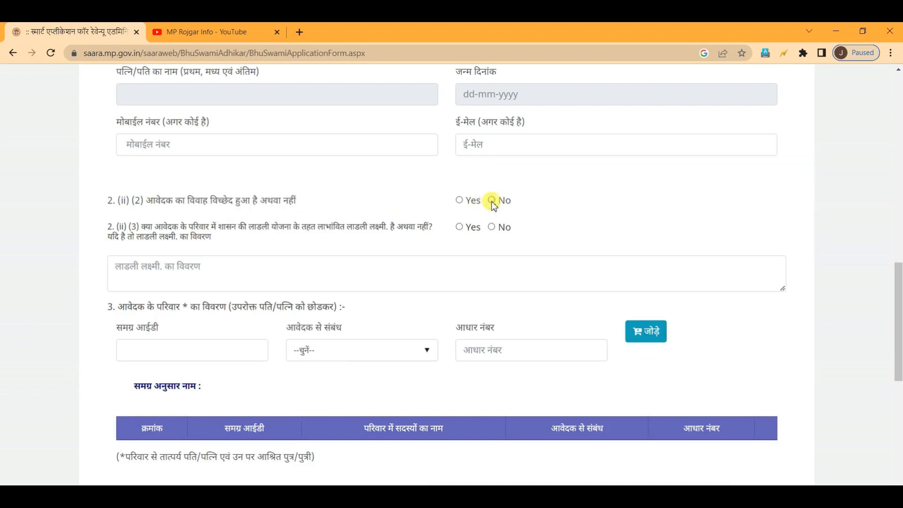
Step: Answer No to question 2. (ii) (3) on whether the applicant's family has a लाडली लक्ष्मी beneficiary
{"action": "left_click_drag", "start_coordinate": [153, 226], "coordinate": [405, 235]}
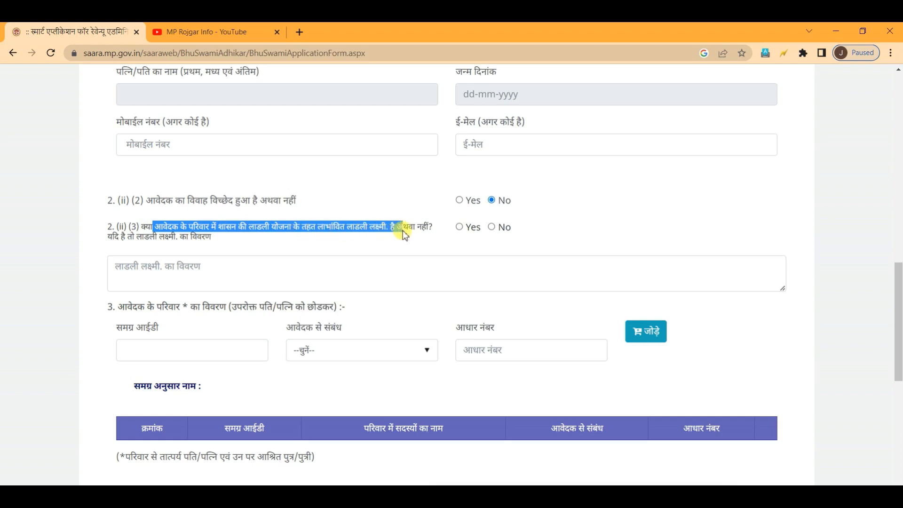
{"action": "left_click", "coordinate": [349, 239]}
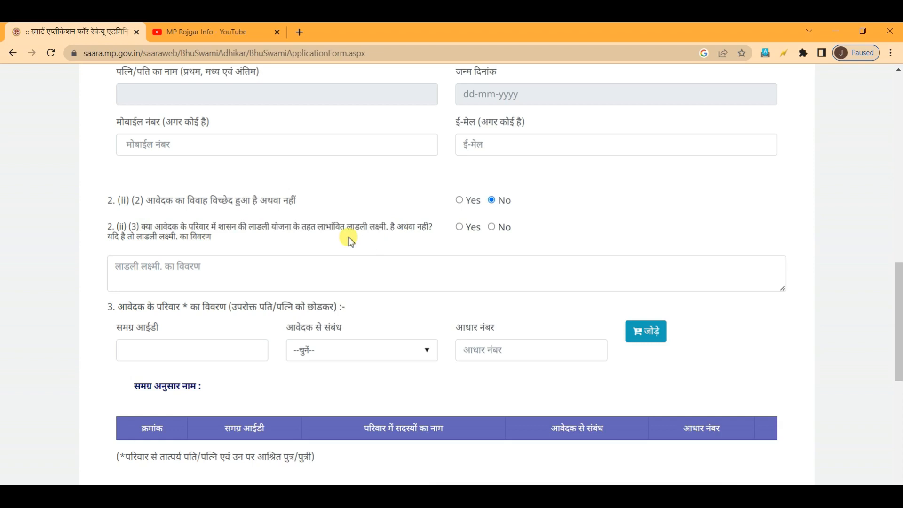
{"action": "left_click", "coordinate": [459, 228]}
{"action": "left_click", "coordinate": [492, 228]}
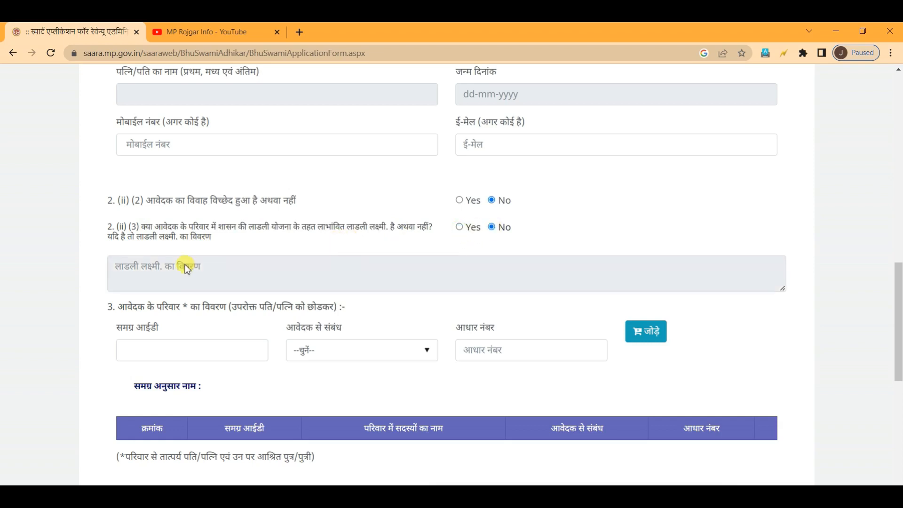
Step: Examine the Samagra ID, आवेदक से संबंध options and Aadhaar number fields for adding family members in section 3
{"action": "scroll", "coordinate": [276, 288], "scroll_direction": "down", "scroll_amount": 1}
{"action": "left_click_drag", "start_coordinate": [124, 251], "coordinate": [314, 258]}
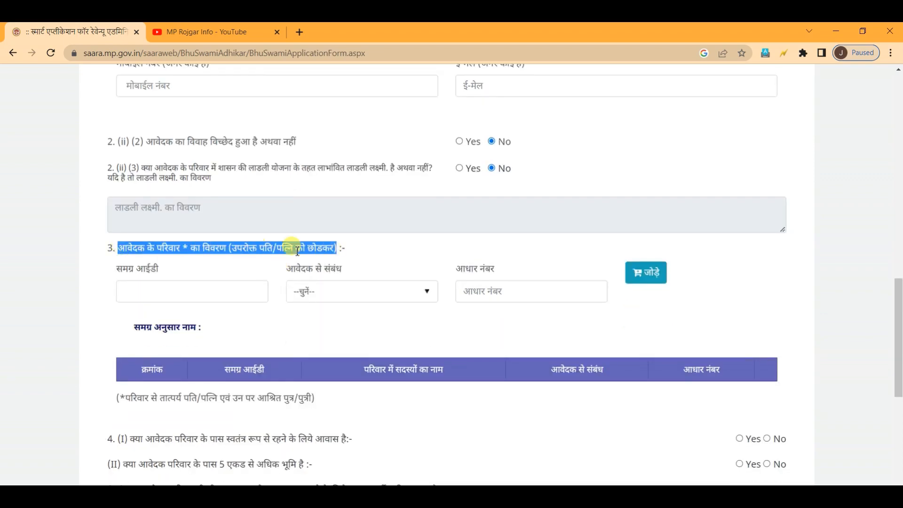
{"action": "left_click", "coordinate": [361, 251]}
{"action": "scroll", "coordinate": [356, 258], "scroll_direction": "down", "scroll_amount": 1}
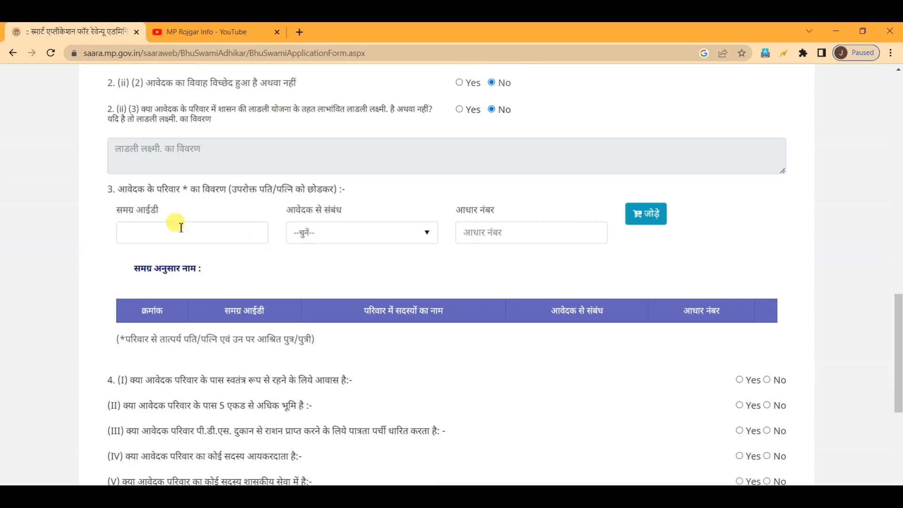
{"action": "left_click", "coordinate": [162, 228]}
{"action": "left_click_drag", "start_coordinate": [112, 210], "coordinate": [171, 219]}
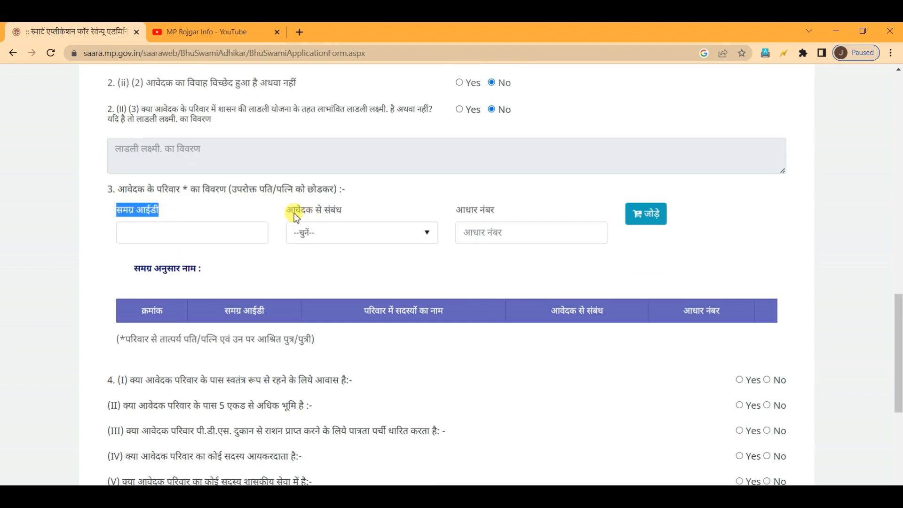
{"action": "left_click_drag", "start_coordinate": [287, 210], "coordinate": [340, 209]}
{"action": "left_click", "coordinate": [338, 233]}
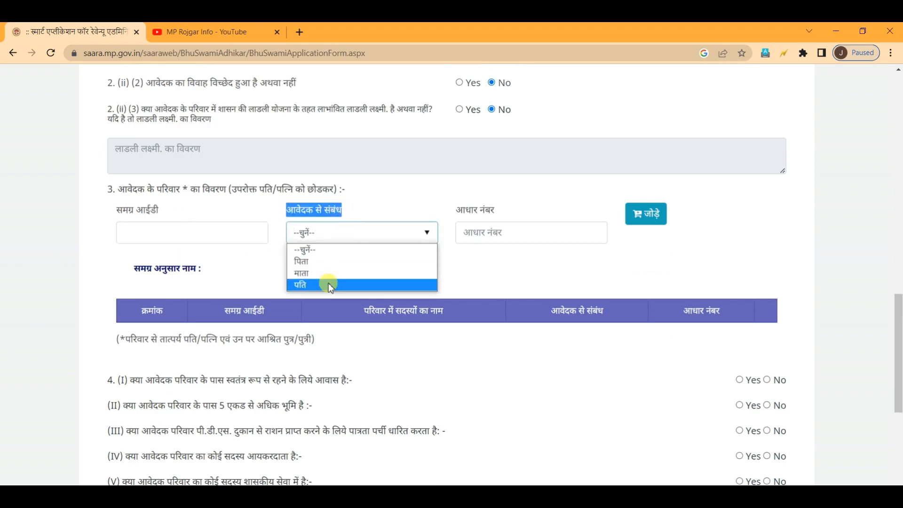
{"action": "left_click", "coordinate": [394, 233]}
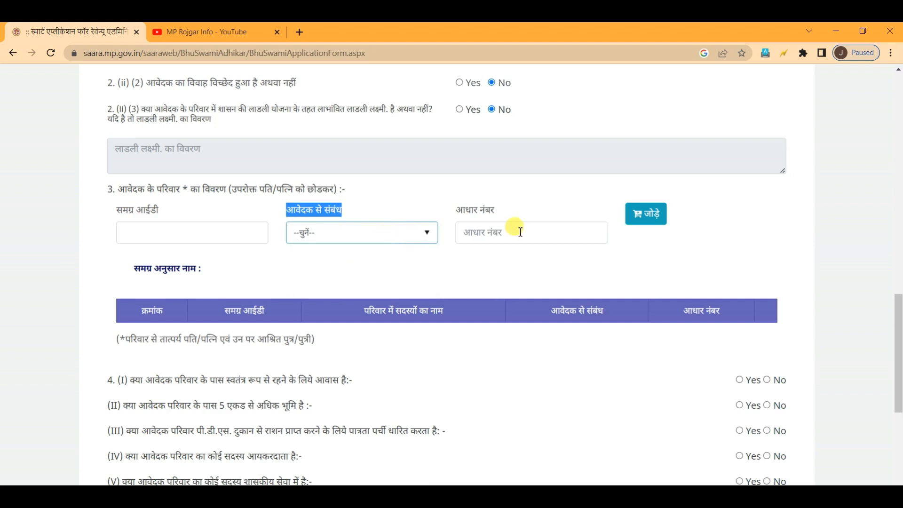
{"action": "left_click", "coordinate": [433, 191]}
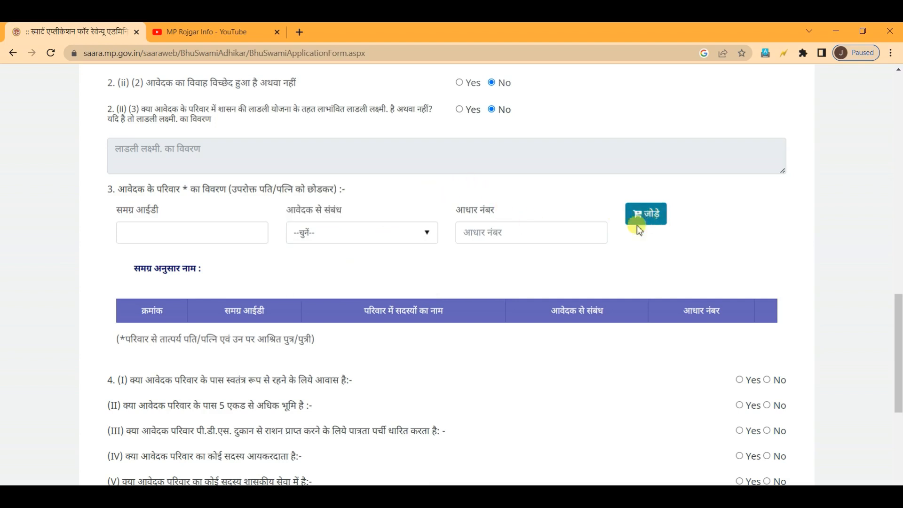
{"action": "scroll", "coordinate": [348, 280], "scroll_direction": "down", "scroll_amount": 2}
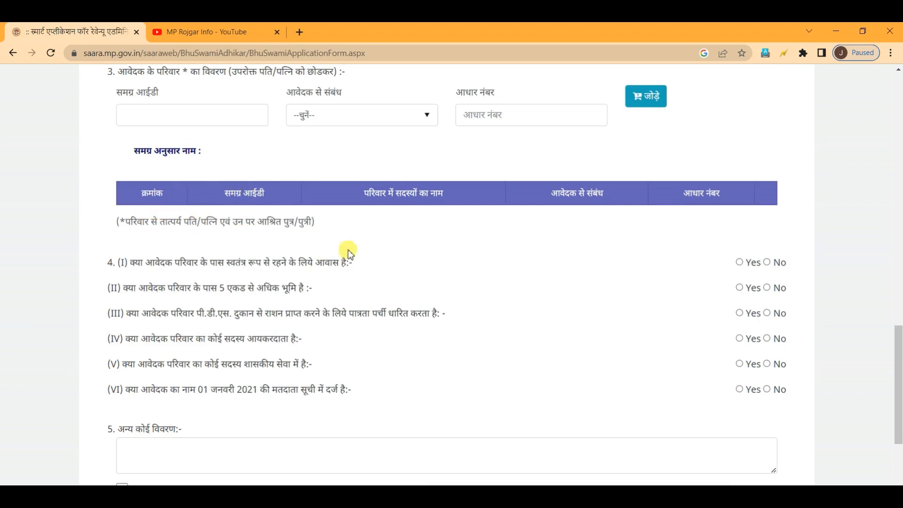
Step: Answer Yes to all six section 4 questions, (I) to (VI), on housing, land, ration slip, income tax, government service and voter list
{"action": "left_click_drag", "start_coordinate": [228, 193], "coordinate": [535, 191]}
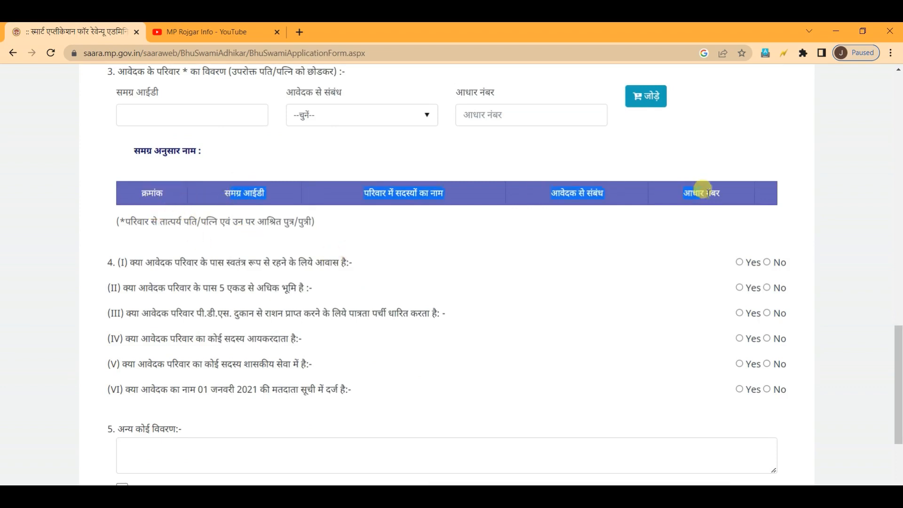
{"action": "scroll", "coordinate": [195, 247], "scroll_direction": "down", "scroll_amount": 1}
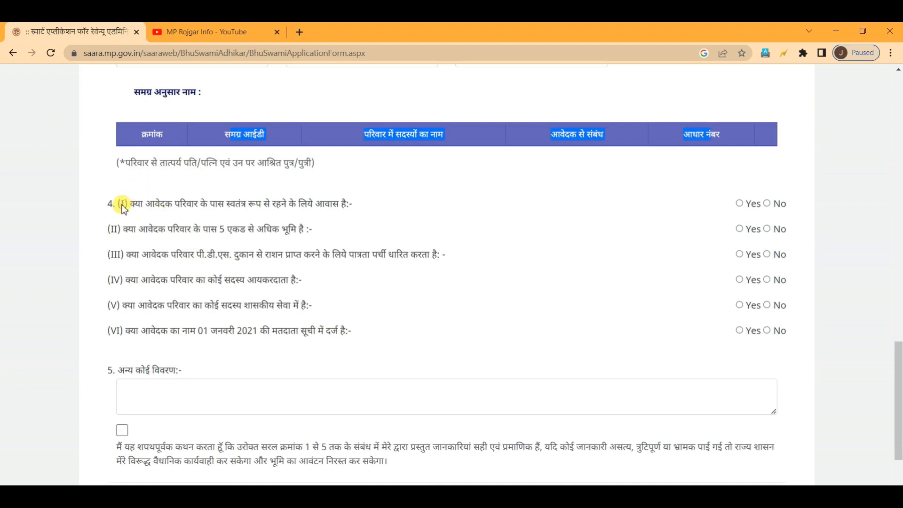
{"action": "left_click_drag", "start_coordinate": [142, 207], "coordinate": [354, 209]}
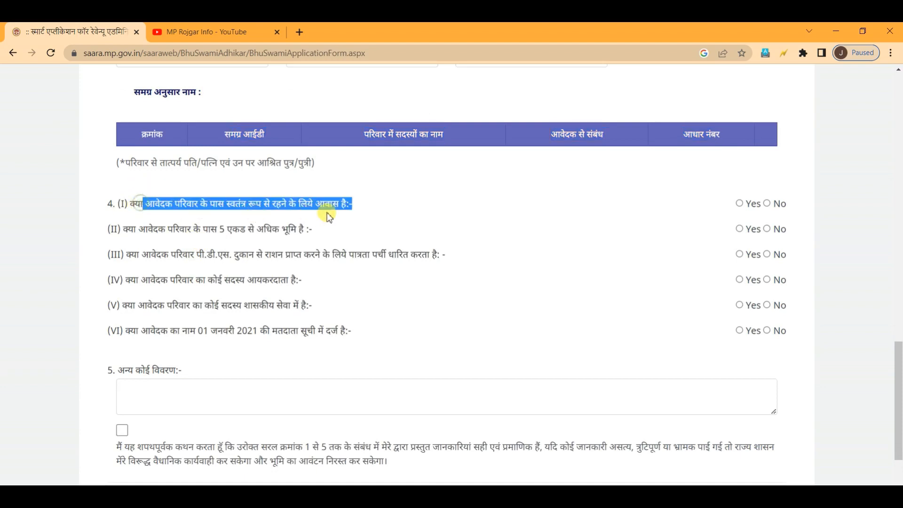
{"action": "left_click", "coordinate": [468, 225]}
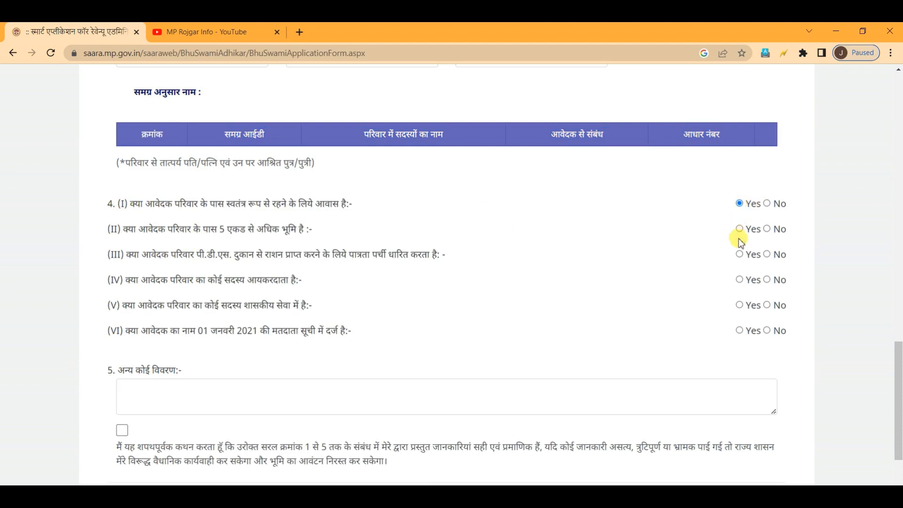
{"action": "left_click", "coordinate": [740, 229]}
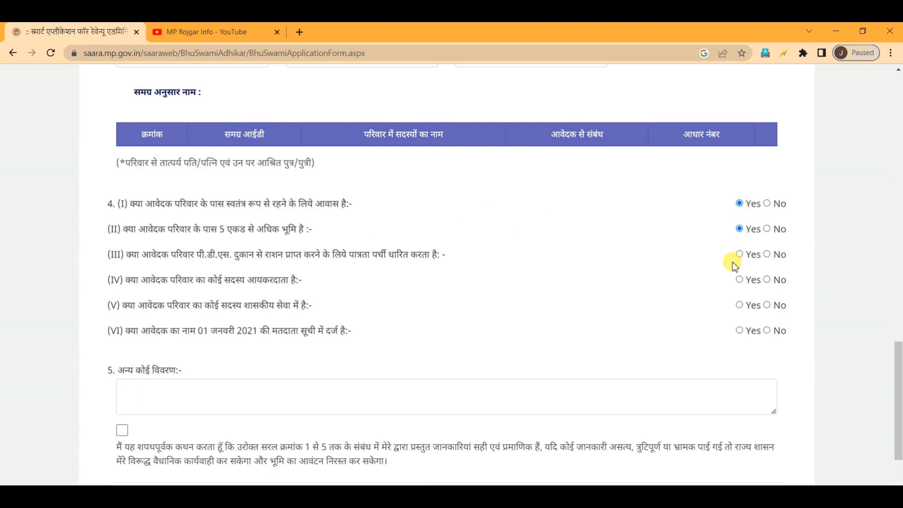
{"action": "left_click", "coordinate": [740, 254]}
{"action": "left_click", "coordinate": [740, 306]}
{"action": "scroll", "coordinate": [724, 289], "scroll_direction": "down", "scroll_amount": 2}
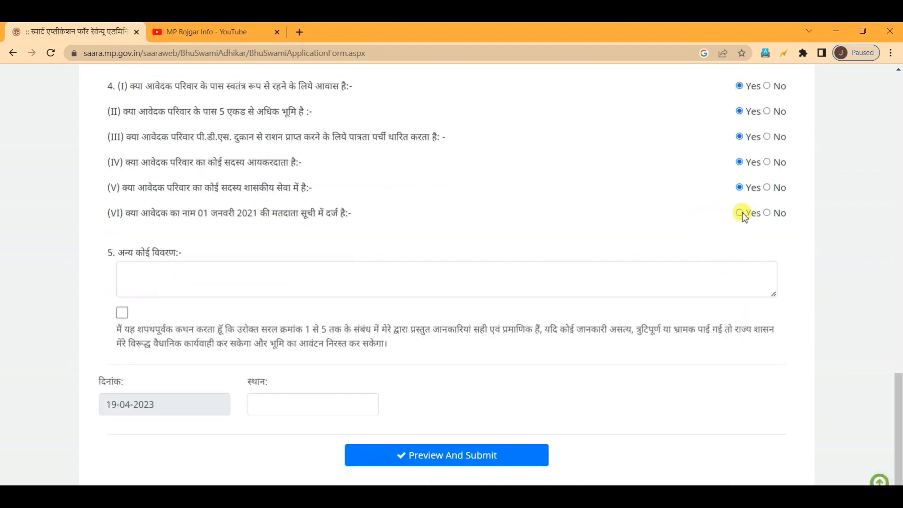
{"action": "left_click", "coordinate": [741, 213]}
Step: Accept the sworn declaration below 5. अन्य कोई विवरण and activate the empty स्थान field for entry
{"action": "left_click", "coordinate": [149, 266]}
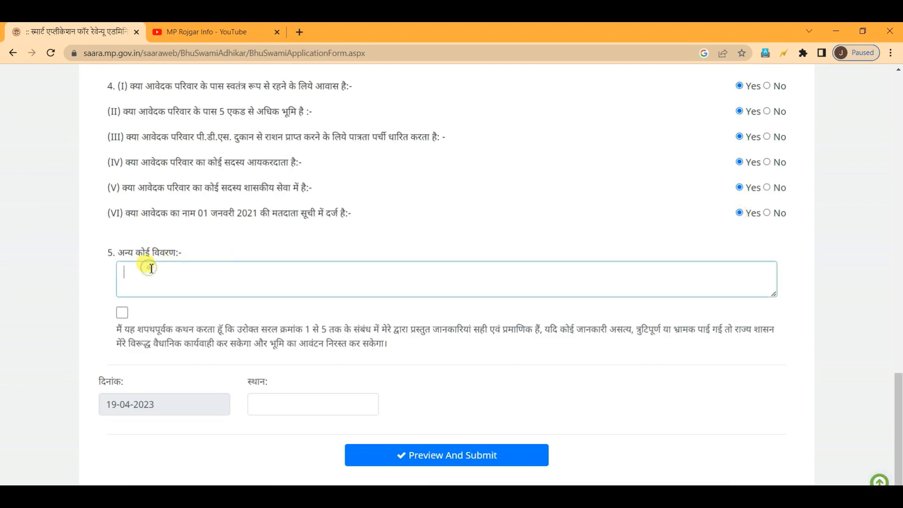
{"action": "left_click", "coordinate": [122, 314]}
{"action": "scroll", "coordinate": [301, 357], "scroll_direction": "down", "scroll_amount": 1}
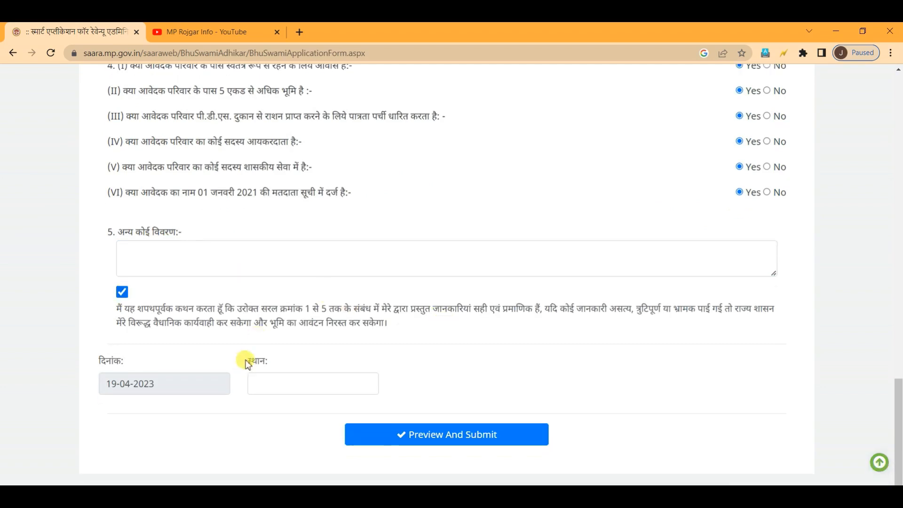
{"action": "left_click_drag", "start_coordinate": [245, 360], "coordinate": [290, 368]}
{"action": "left_click", "coordinate": [287, 386]}
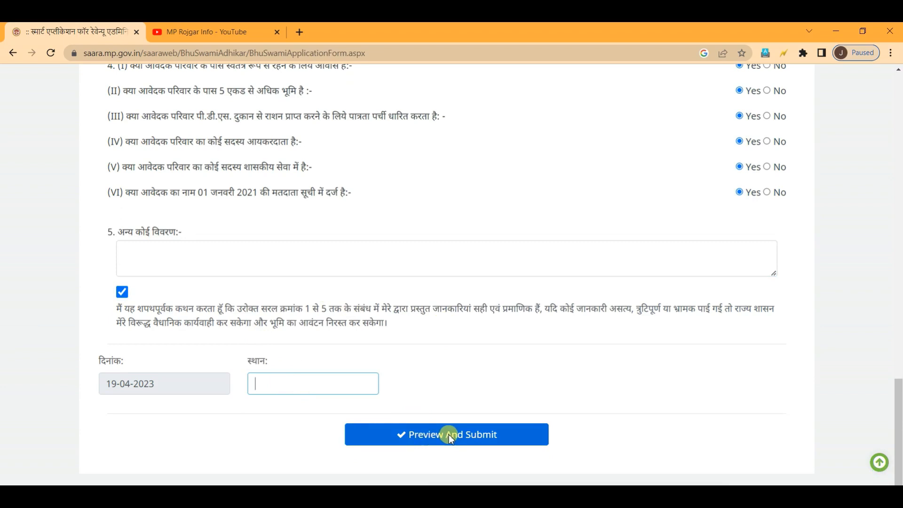
Step: Review the प्ररूप-क form from section 1 down to the declaration's warning about legal action and cancelled allotment
{"action": "scroll", "coordinate": [454, 268], "scroll_direction": "up", "scroll_amount": 20}
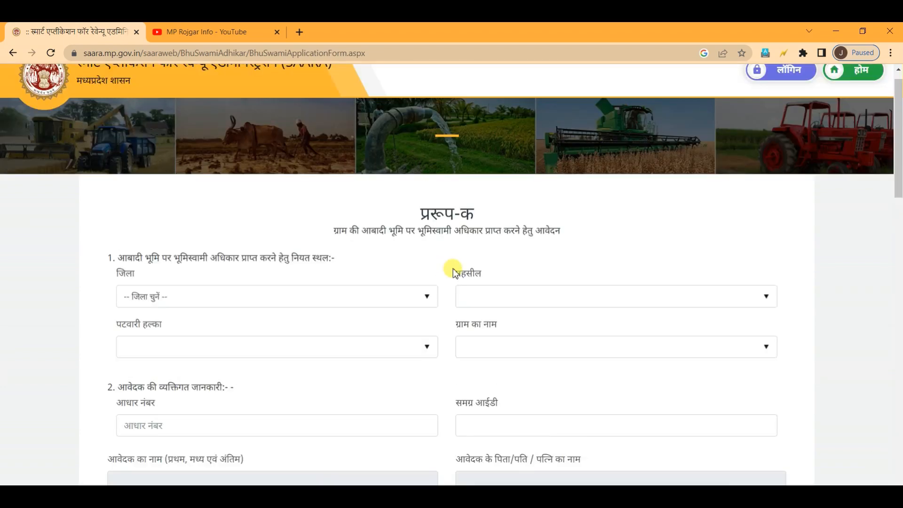
{"action": "scroll", "coordinate": [453, 268], "scroll_direction": "down", "scroll_amount": 20}
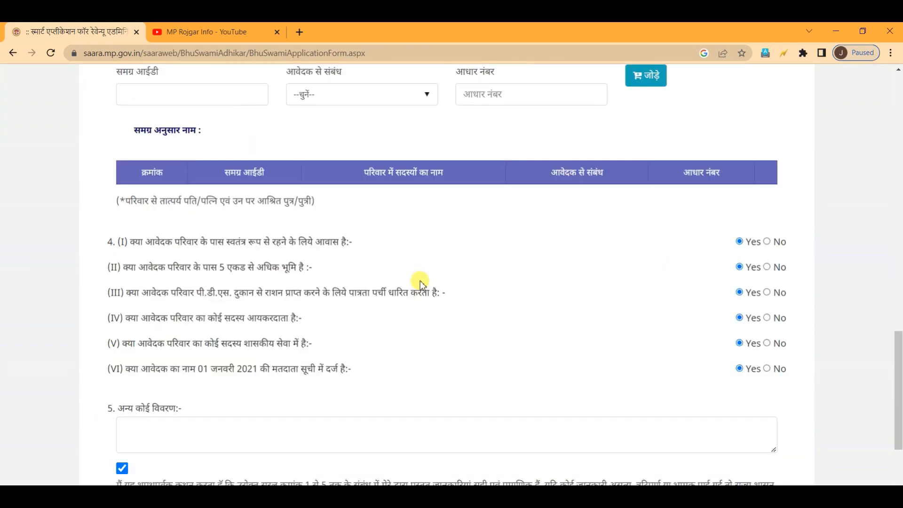
{"action": "scroll", "coordinate": [498, 299], "scroll_direction": "down", "scroll_amount": 3}
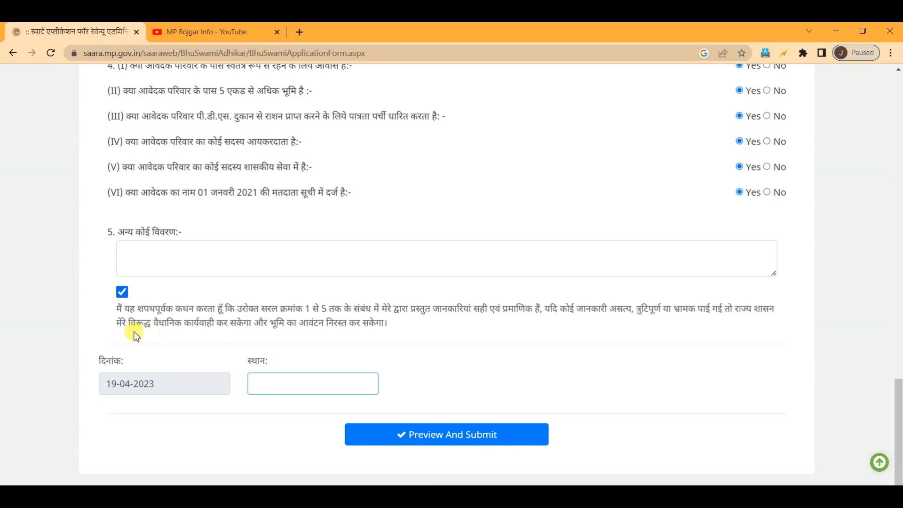
{"action": "left_click_drag", "start_coordinate": [121, 323], "coordinate": [306, 335]}
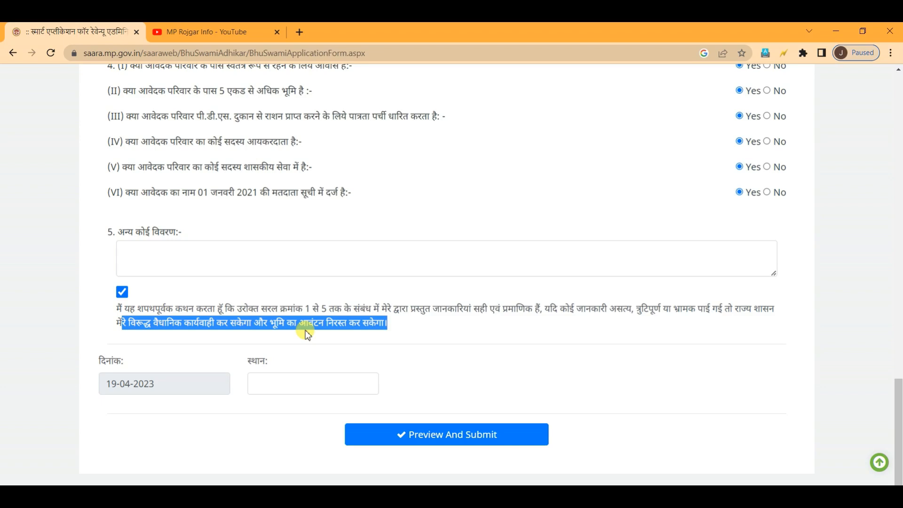
{"action": "scroll", "coordinate": [345, 308], "scroll_direction": "up", "scroll_amount": 5}
{"action": "scroll", "coordinate": [346, 306], "scroll_direction": "down", "scroll_amount": 5}
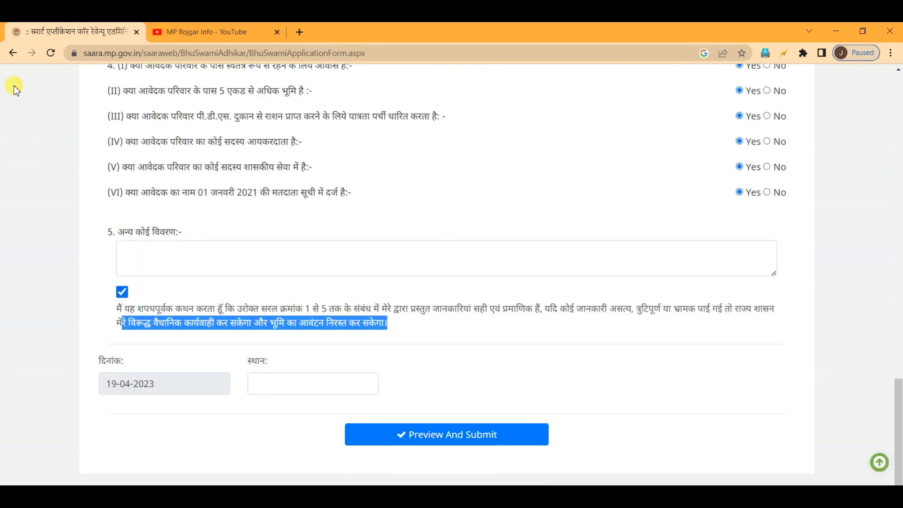
Step: Return to the scheme information page and read points (2) to (7) of the प्रक्रिया section
{"action": "left_click", "coordinate": [12, 53]}
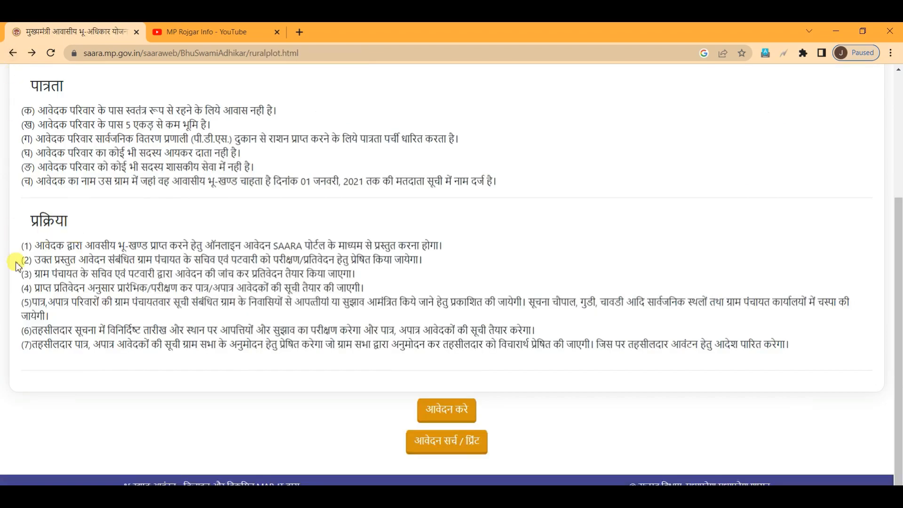
{"action": "left_click_drag", "start_coordinate": [39, 260], "coordinate": [427, 263]}
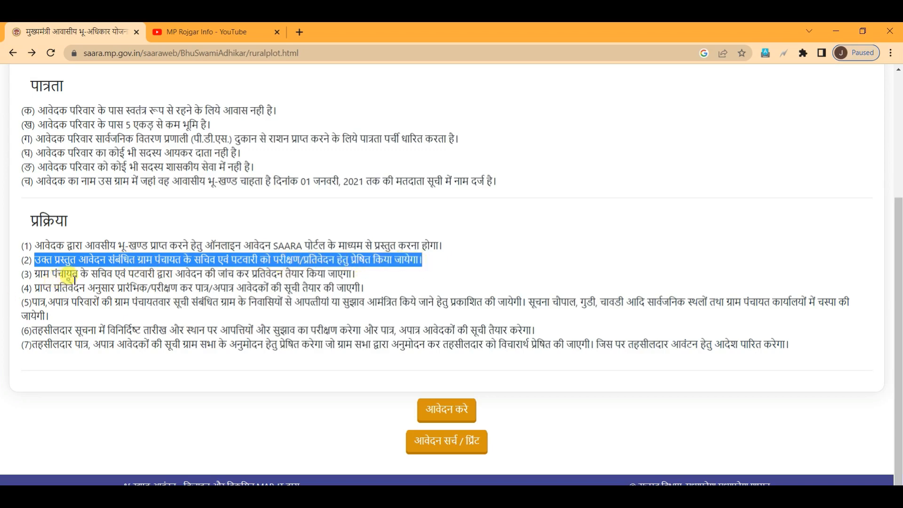
{"action": "left_click_drag", "start_coordinate": [66, 274], "coordinate": [183, 272]}
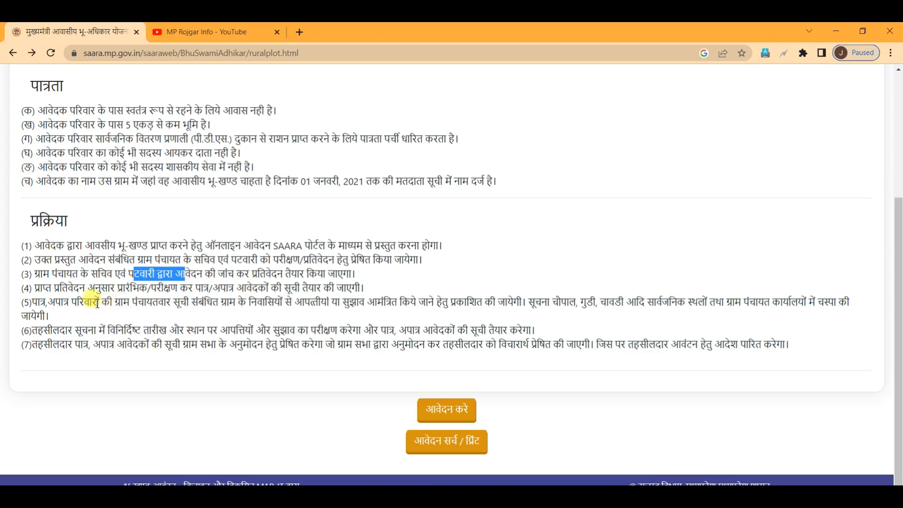
{"action": "left_click_drag", "start_coordinate": [91, 302], "coordinate": [413, 298]}
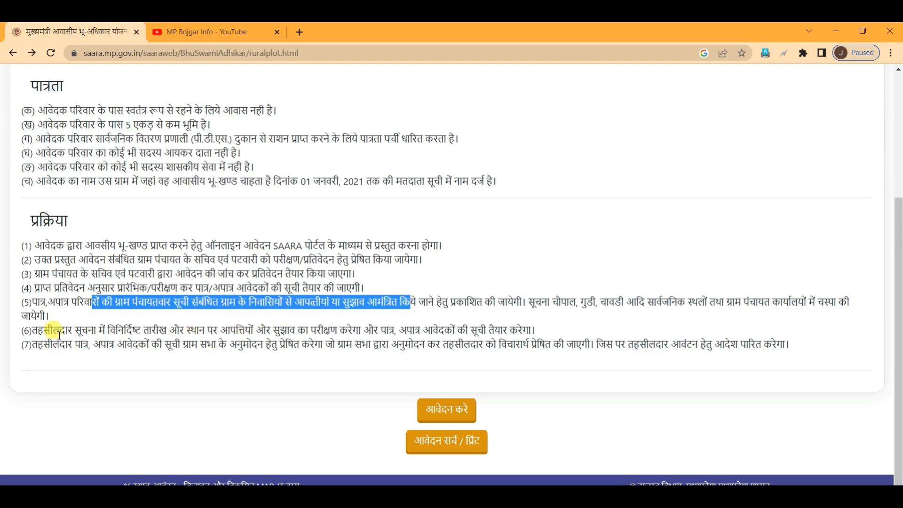
{"action": "left_click_drag", "start_coordinate": [39, 331], "coordinate": [160, 325]}
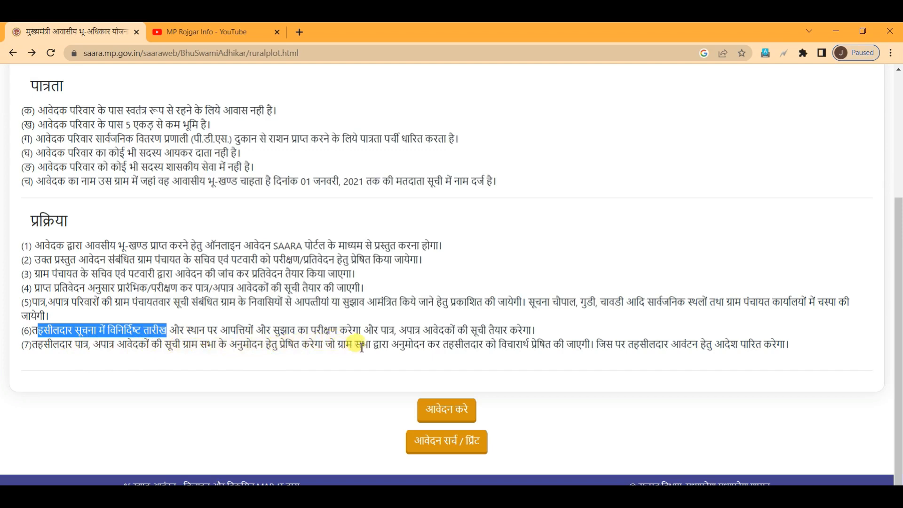
{"action": "left_click_drag", "start_coordinate": [361, 346], "coordinate": [663, 349]}
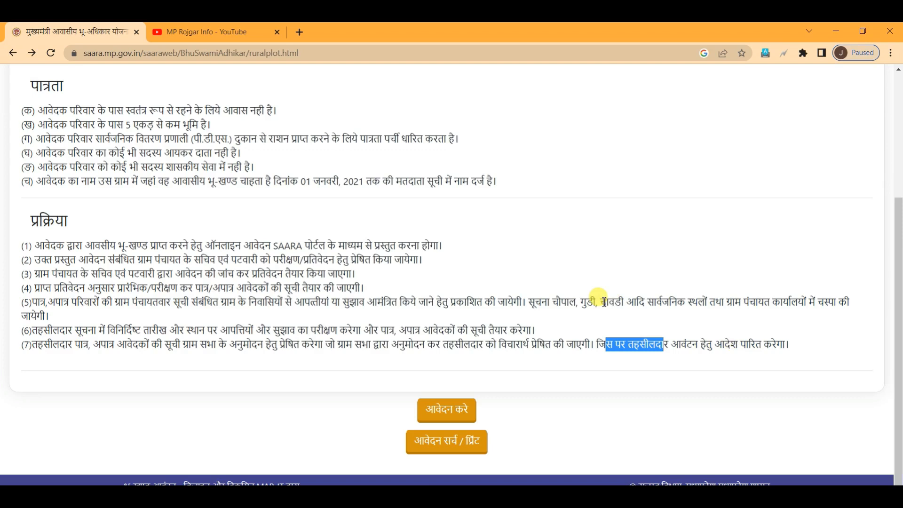
Step: Open आवेदन सर्च / प्रिंट and run the application search with the Samagra ID and mobile number left blank
{"action": "left_click", "coordinate": [433, 451]}
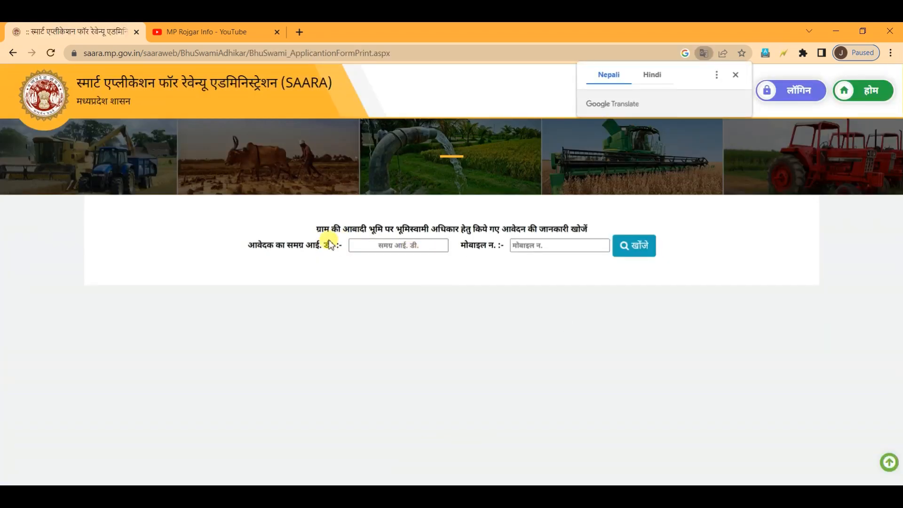
{"action": "left_click_drag", "start_coordinate": [244, 247], "coordinate": [336, 245]}
{"action": "left_click_drag", "start_coordinate": [468, 247], "coordinate": [656, 254]}
{"action": "left_click", "coordinate": [655, 250]}
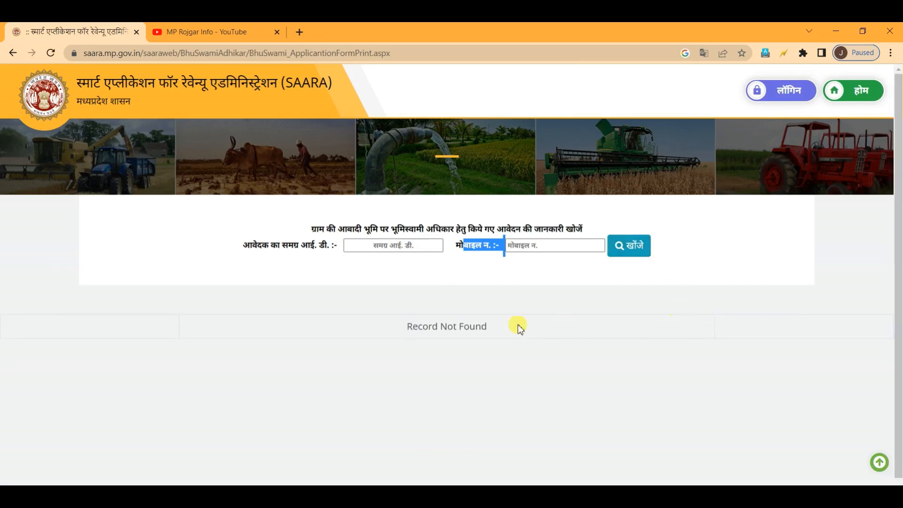
{"action": "scroll", "coordinate": [409, 368], "scroll_direction": "down", "scroll_amount": 1}
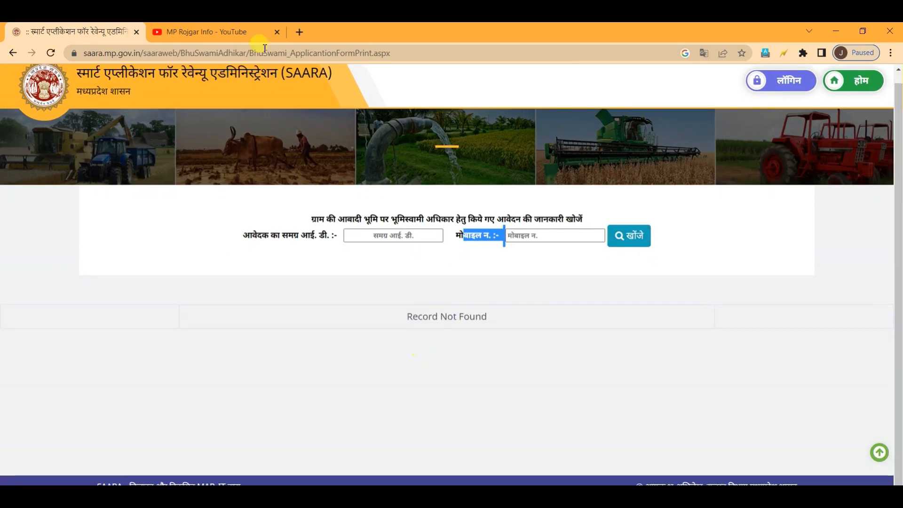
Step: Switch to the MP Rojgar Info channel's videos page on YouTube
{"action": "left_click", "coordinate": [214, 31]}
{"action": "left_click", "coordinate": [314, 273]}
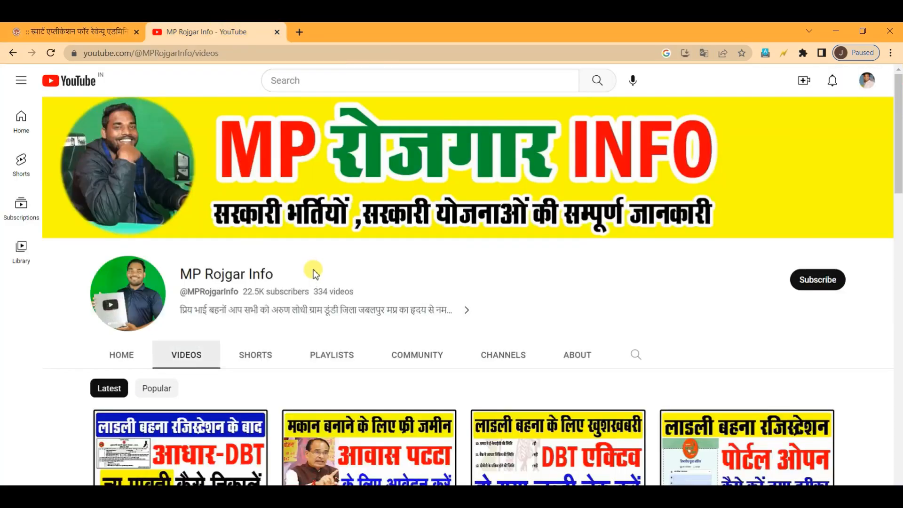